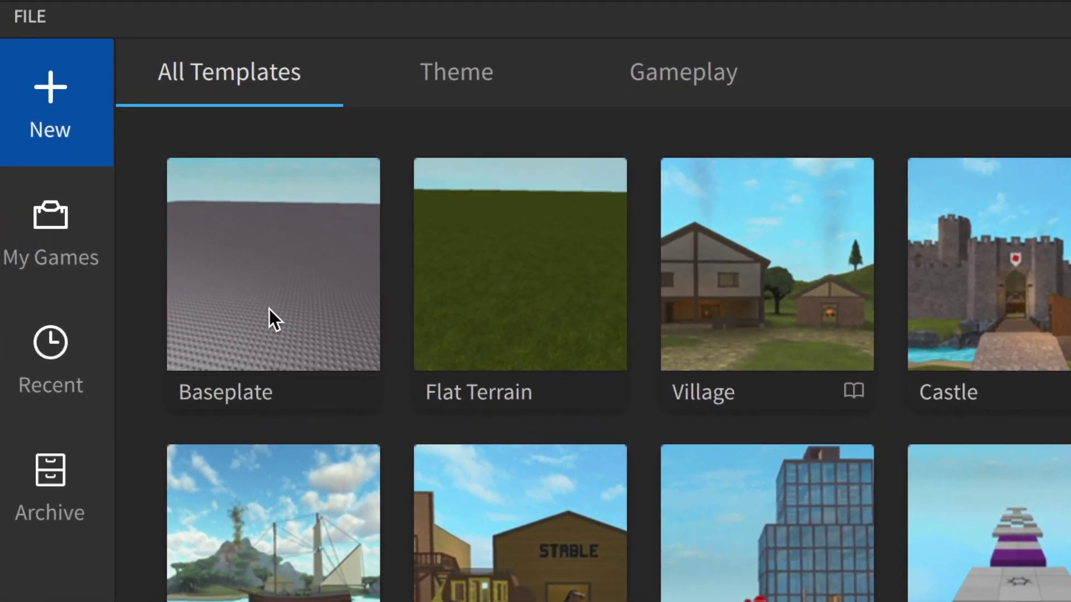
- Create a new place from the Baseplate template under All Templates
{"action": "left_click", "coordinate": [269, 309]}
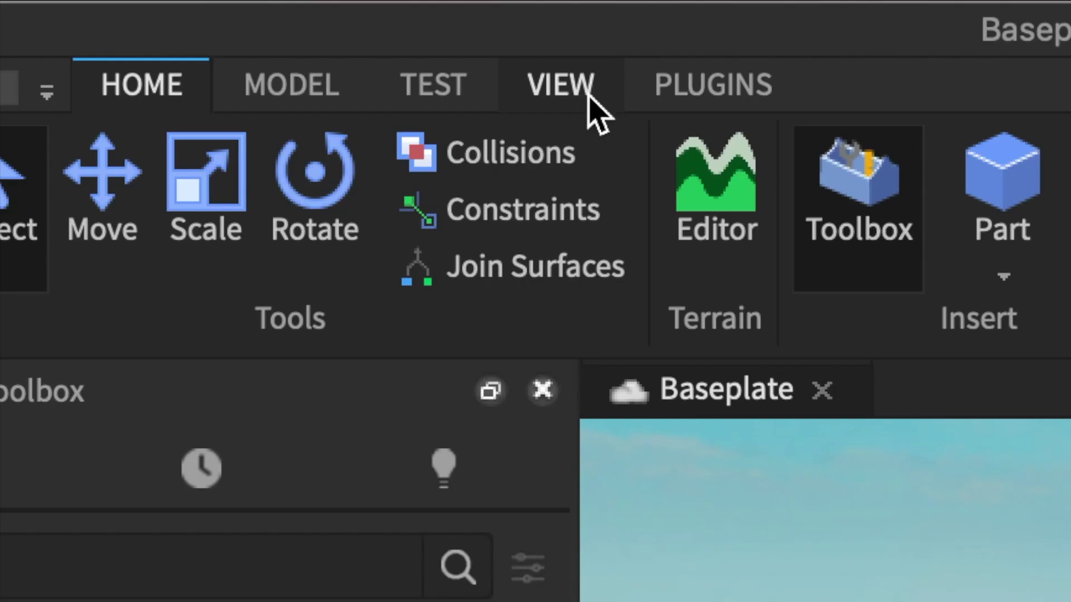
- Show the PLUGINS tab and switch the Toolbox category to Plugins
{"action": "left_click", "coordinate": [330, 18]}
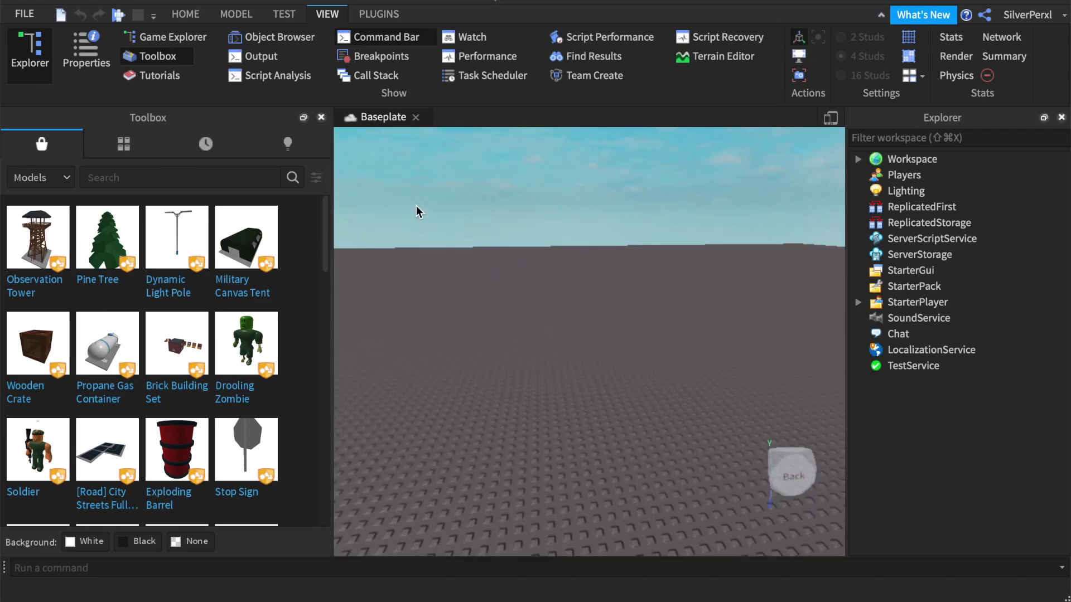
{"action": "right_click_drag", "start_coordinate": [416, 206], "coordinate": [416, 206]}
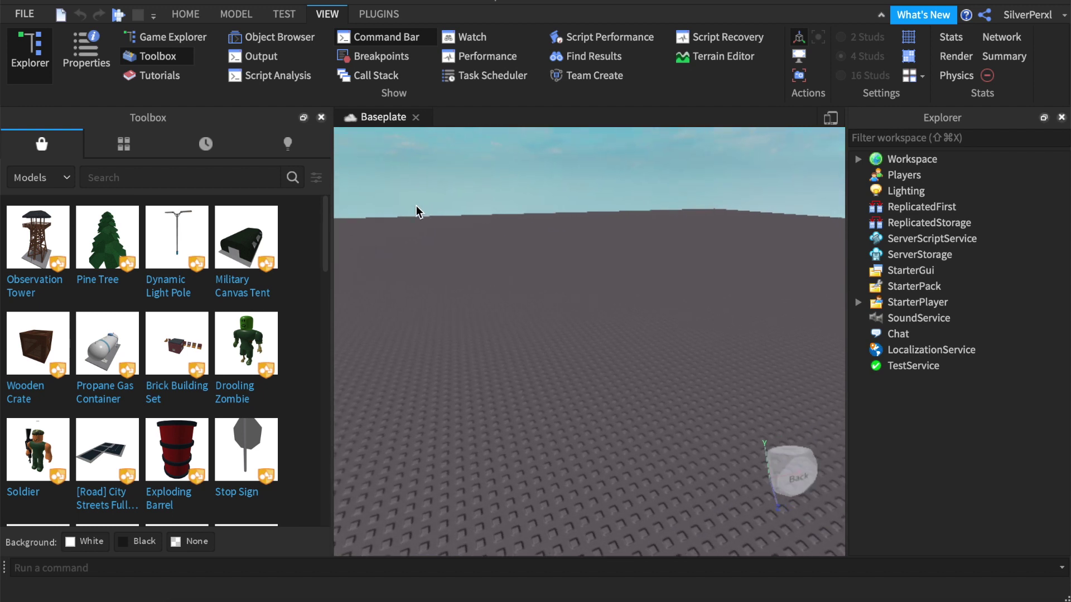
{"action": "left_click", "coordinate": [385, 15]}
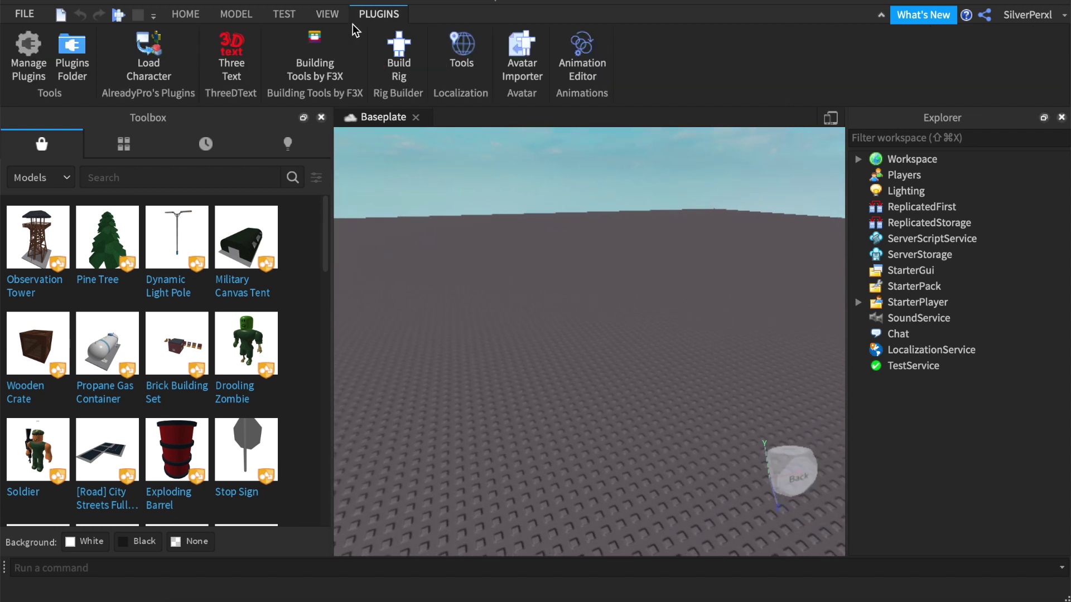
{"action": "left_click", "coordinate": [65, 179]}
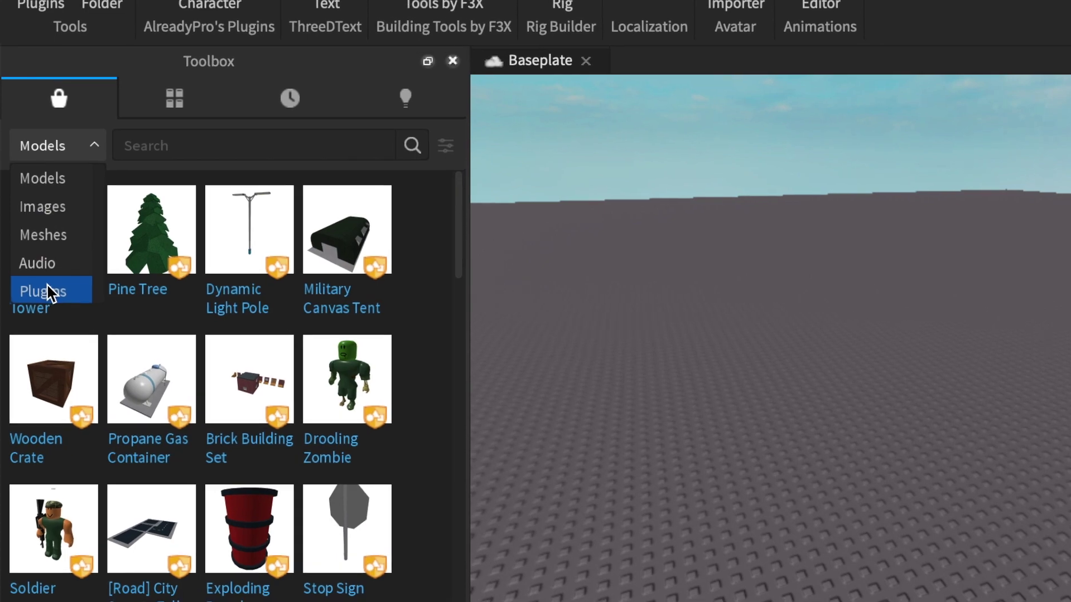
{"action": "left_click", "coordinate": [50, 291]}
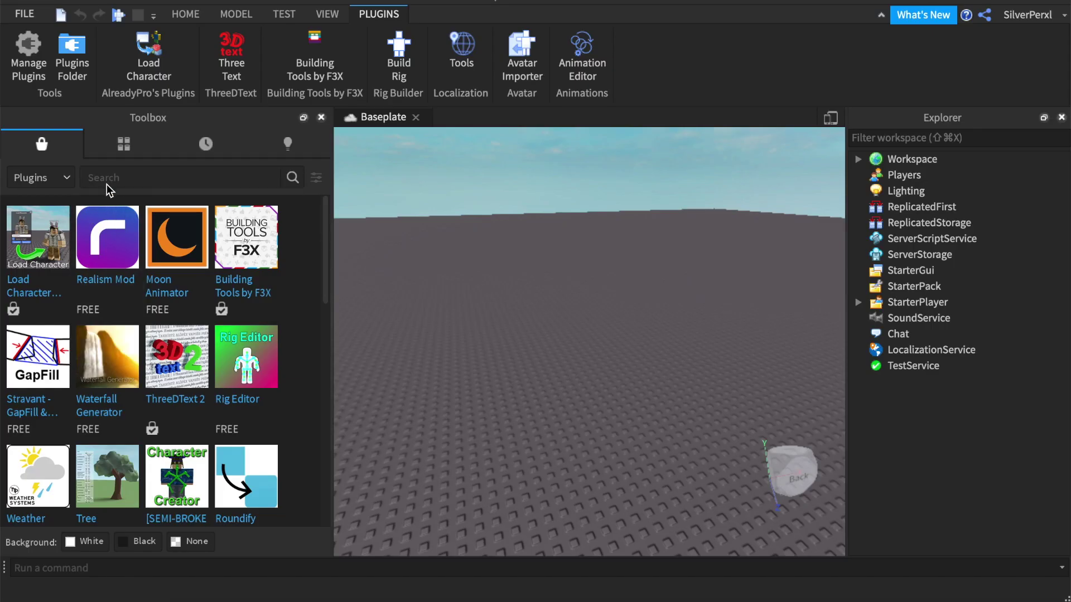
- Search the Toolbox for 'load character', check Load Character Lite, and open its window
{"action": "left_click", "coordinate": [105, 178]}
{"action": "type", "text": "load character"}
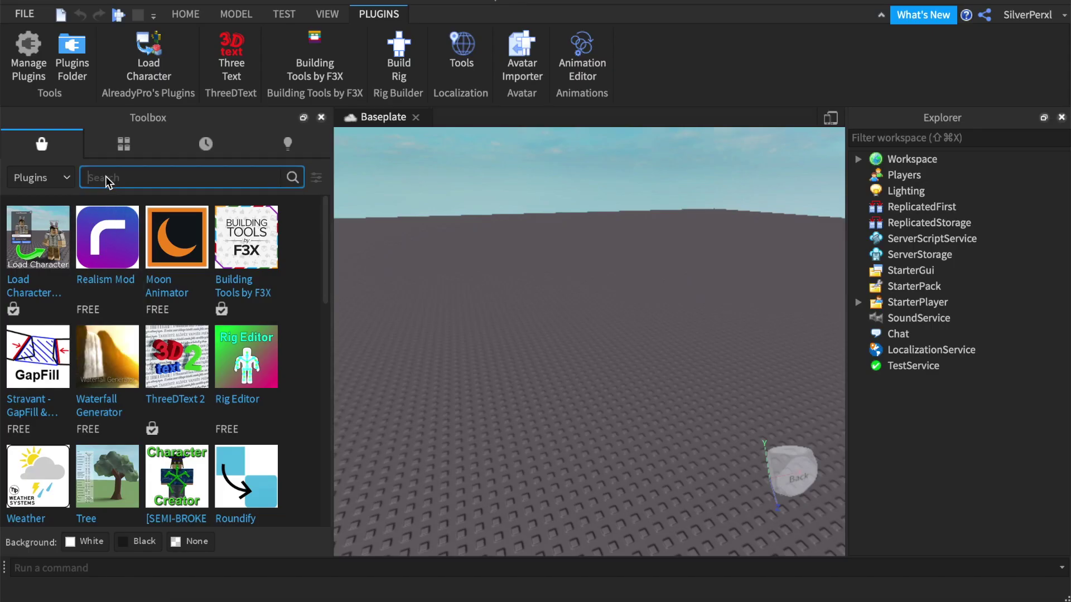
{"action": "key", "text": "Return"}
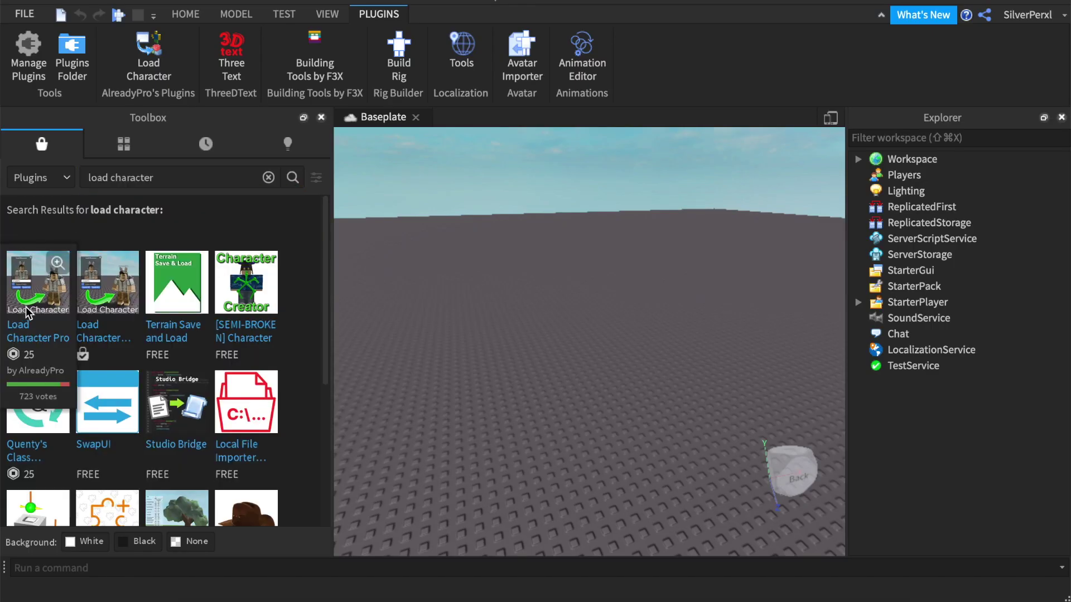
{"action": "left_click", "coordinate": [110, 293]}
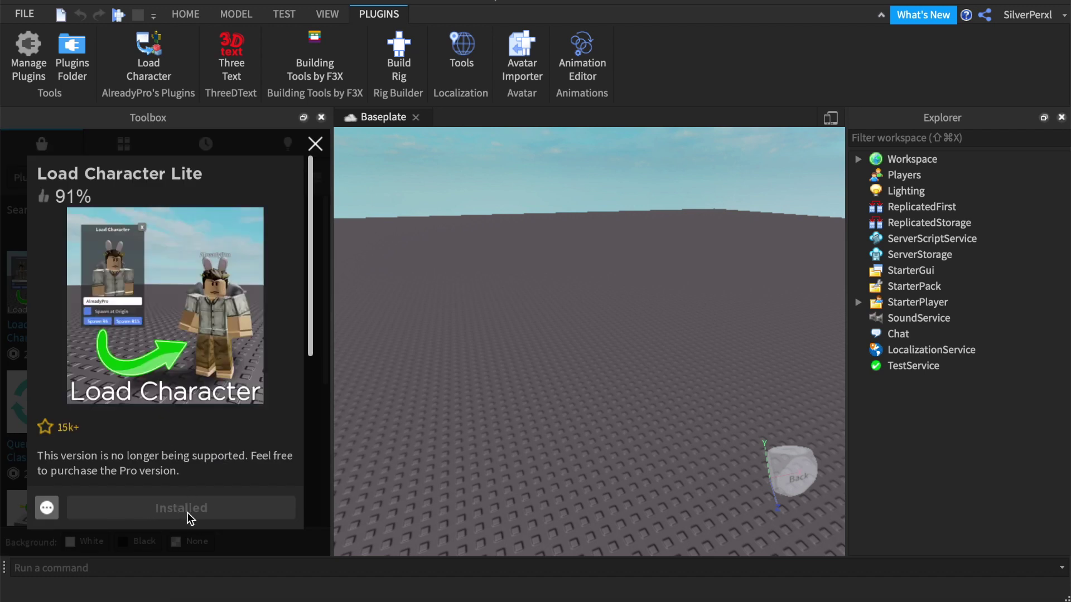
{"action": "left_click", "coordinate": [315, 145]}
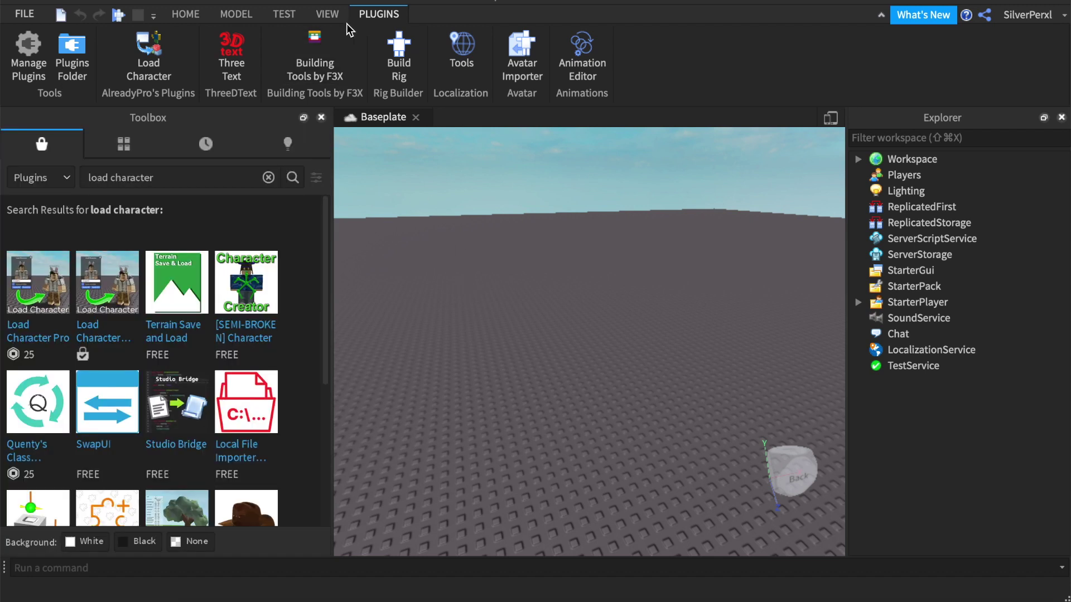
{"action": "left_click", "coordinate": [152, 74]}
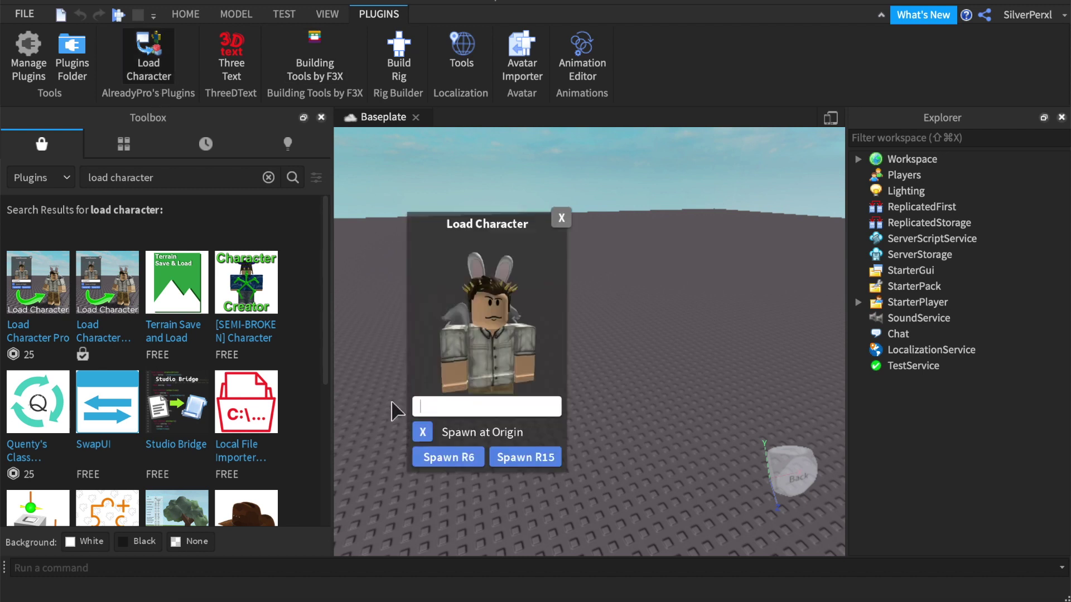
- Enter the avatar's username and spawn it at the origin as an R6 character
{"action": "type", "text": "SilverPerxl"}
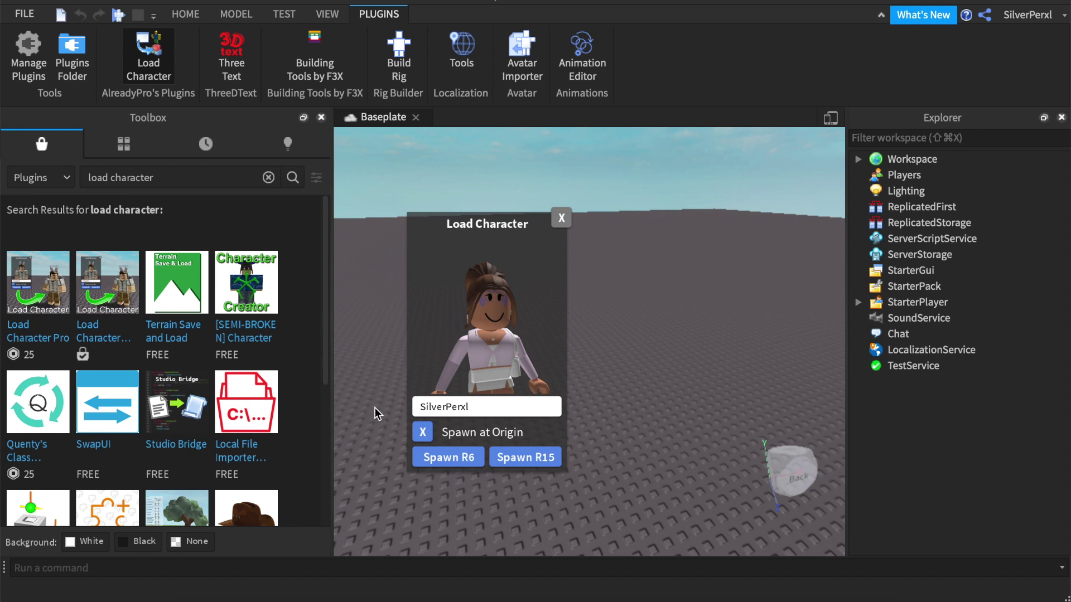
{"action": "left_click", "coordinate": [423, 433]}
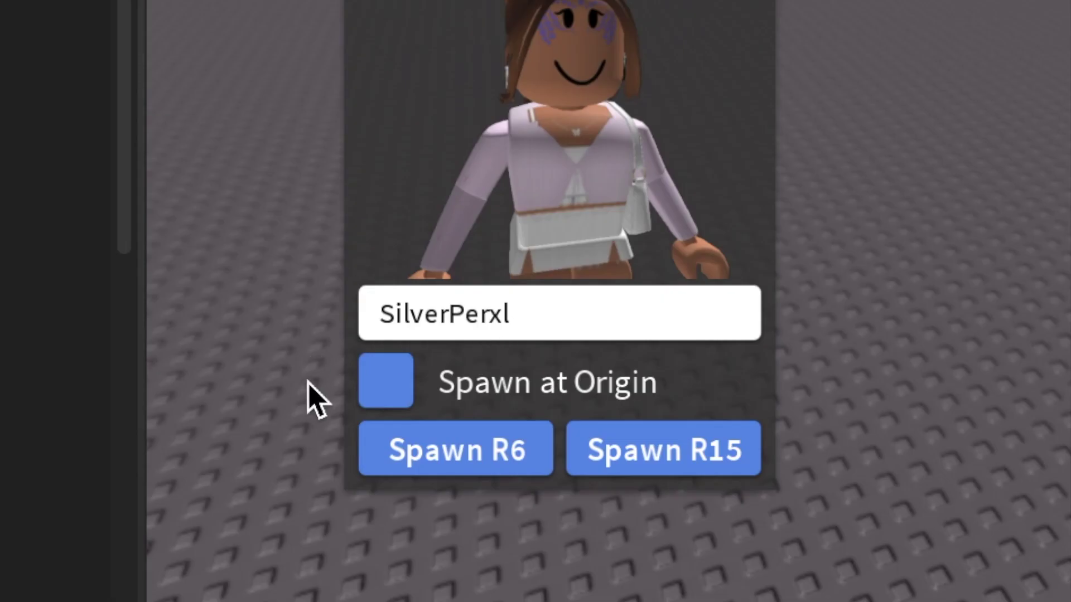
{"action": "left_click", "coordinate": [383, 382]}
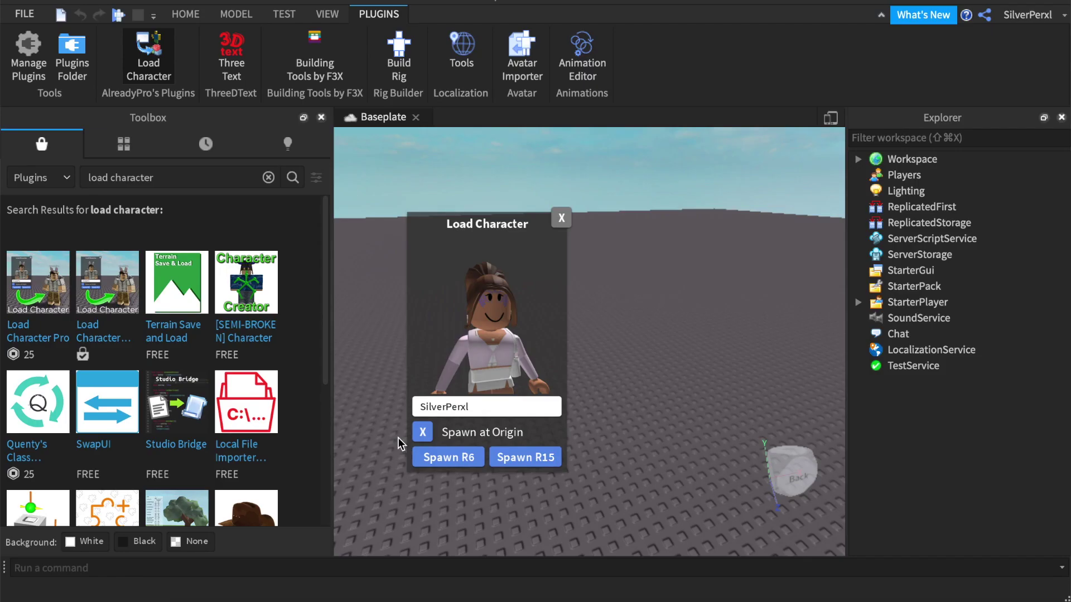
{"action": "left_click", "coordinate": [430, 460]}
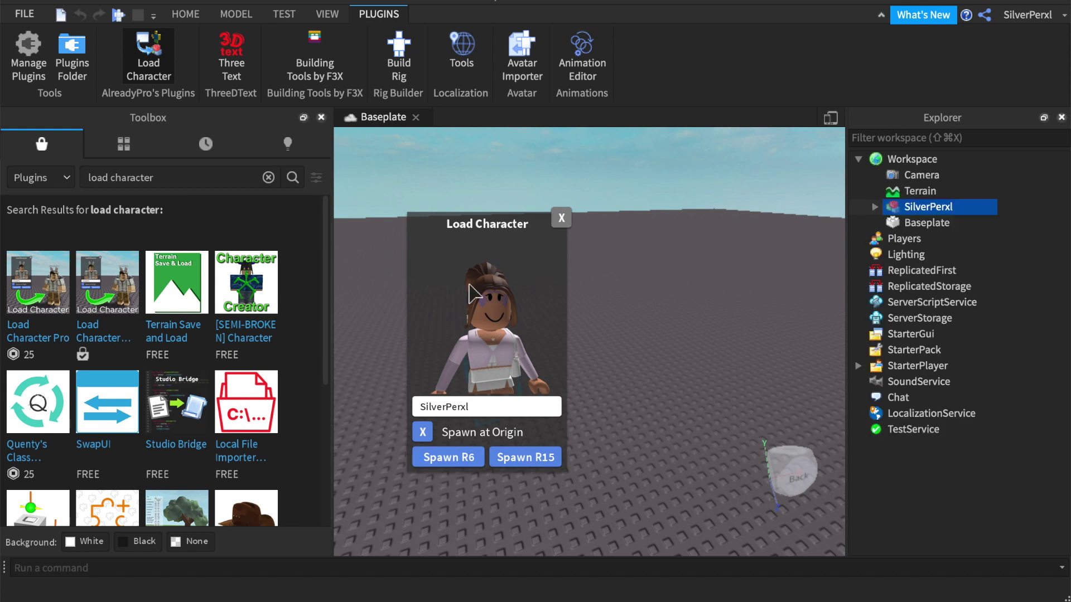
- Close the Load Character window and frame the camera on the avatar's front
{"action": "left_click_drag", "start_coordinate": [474, 291], "coordinate": [524, 279]}
{"action": "left_click_drag", "start_coordinate": [589, 213], "coordinate": [591, 210]}
{"action": "left_click", "coordinate": [614, 205]}
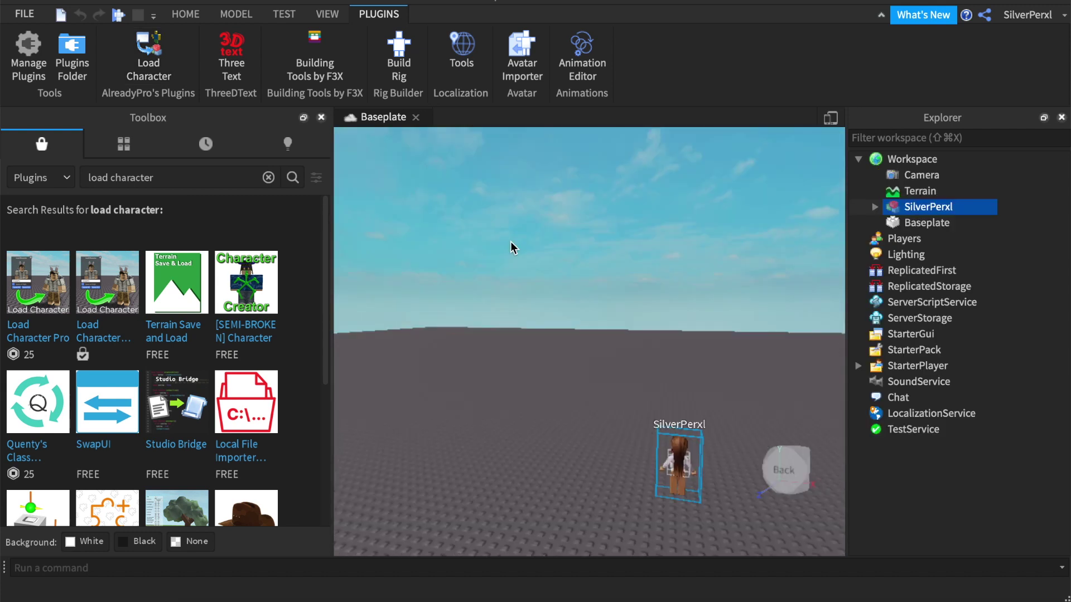
{"action": "key", "text": "f"}
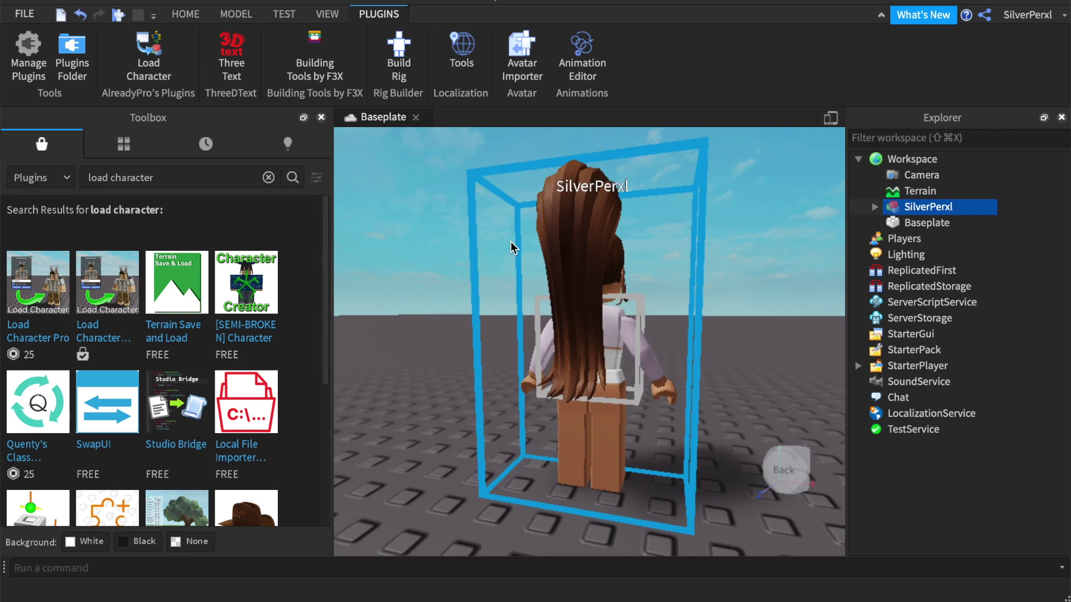
{"action": "right_click_drag", "start_coordinate": [456, 243], "coordinate": [456, 241]}
- Rotate the avatar about 180 degrees with the green Rotate ring, then deselect it
{"action": "left_click", "coordinate": [567, 42]}
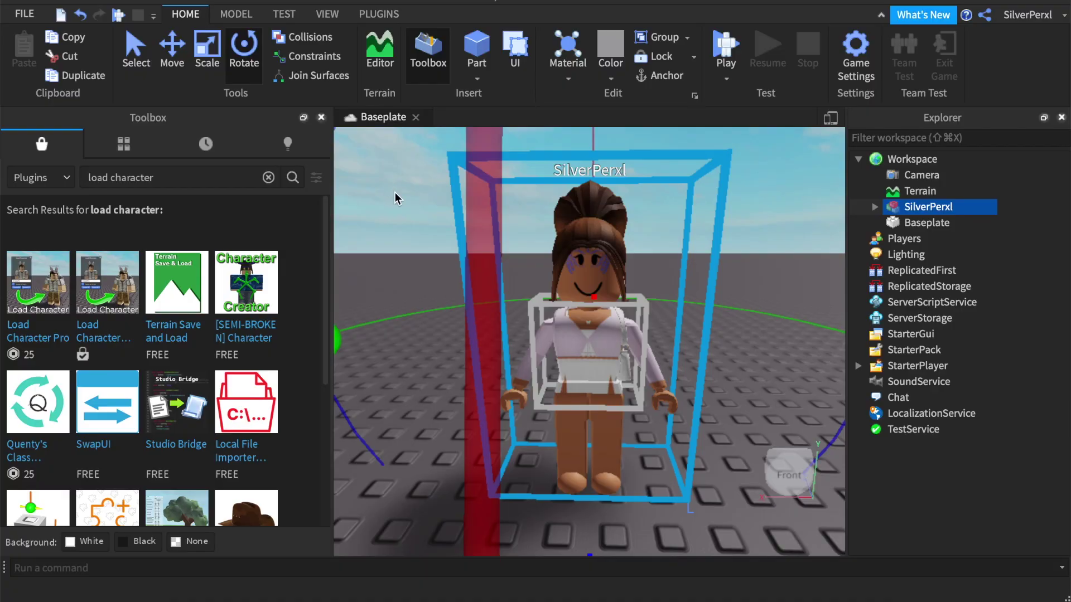
{"action": "scroll", "coordinate": [428, 232], "scroll_direction": "up", "scroll_amount": 5}
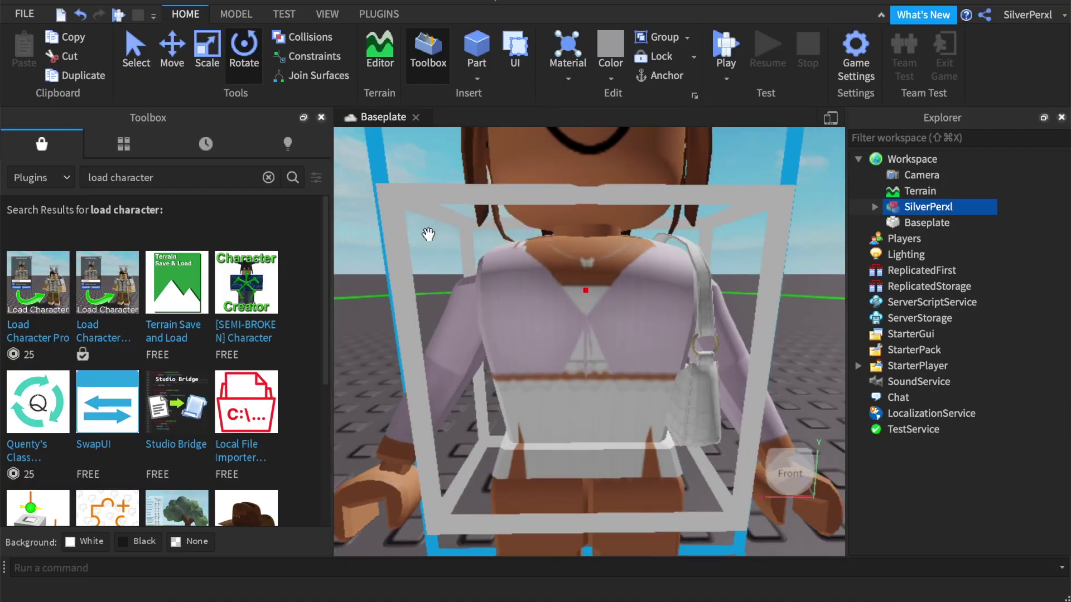
{"action": "scroll", "coordinate": [427, 232], "scroll_direction": "down", "scroll_amount": 10}
{"action": "right_click_drag", "start_coordinate": [428, 233], "coordinate": [428, 232]}
{"action": "left_click_drag", "start_coordinate": [442, 288], "coordinate": [535, 245]}
{"action": "right_click_drag", "start_coordinate": [627, 297], "coordinate": [625, 291]}
{"action": "left_click", "coordinate": [449, 440]}
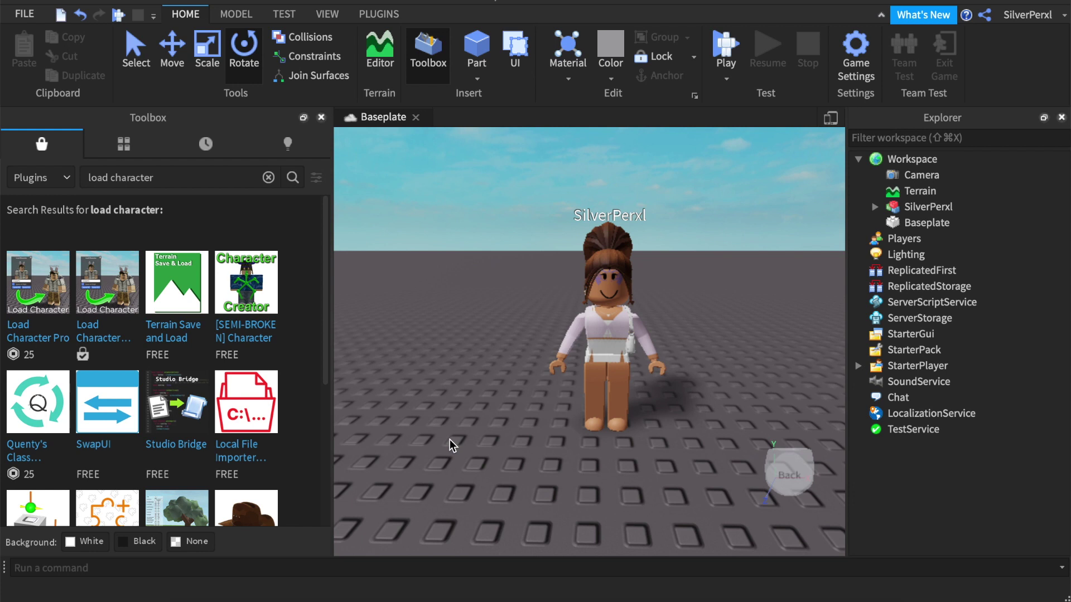
- Switch the Toolbox category back to Models and select the avatar model
{"action": "left_click", "coordinate": [21, 184]}
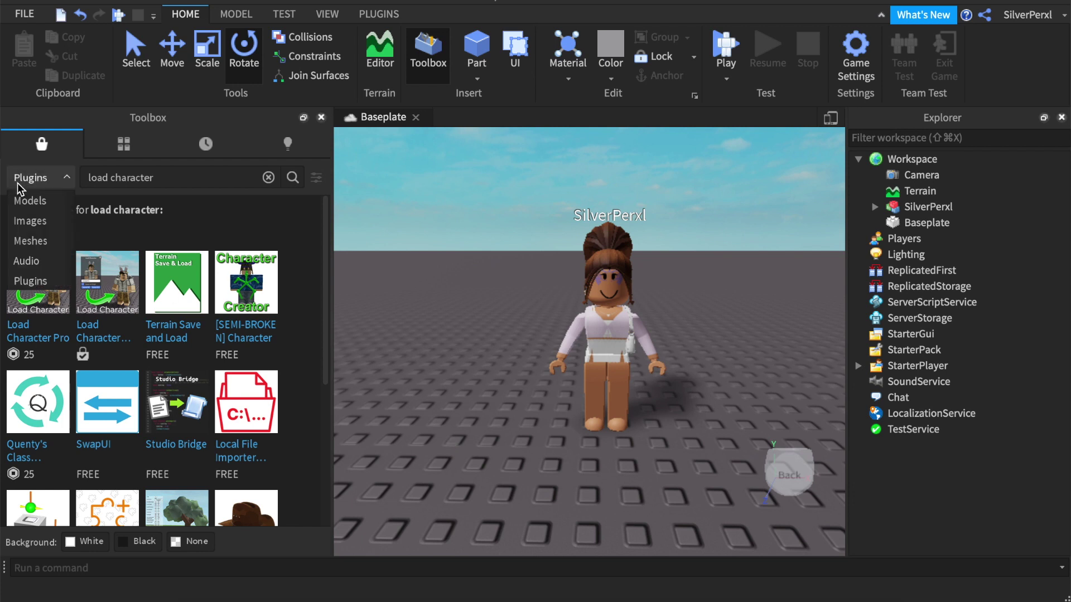
{"action": "left_click", "coordinate": [49, 200]}
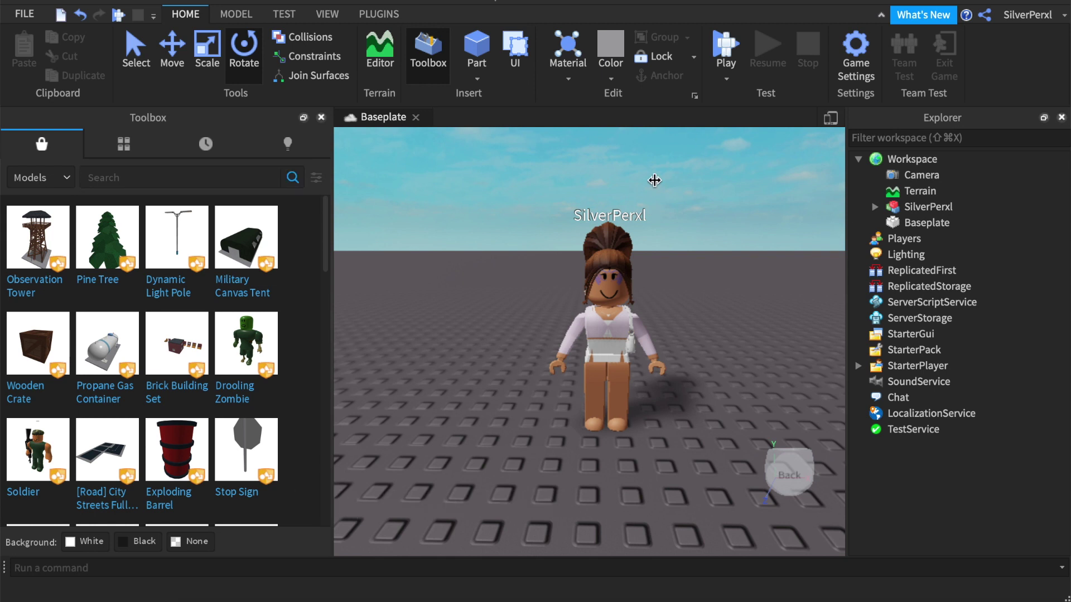
{"action": "left_click", "coordinate": [883, 210]}
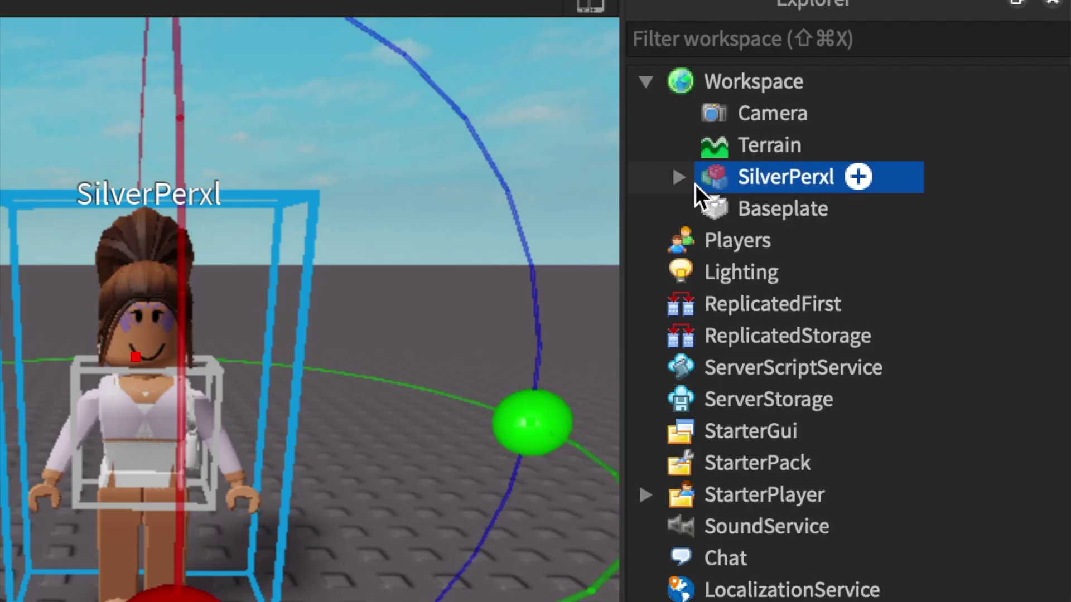
- Export the avatar with Export Selection as '2.8 gfx' to the Desktop
{"action": "right_click", "coordinate": [737, 179]}
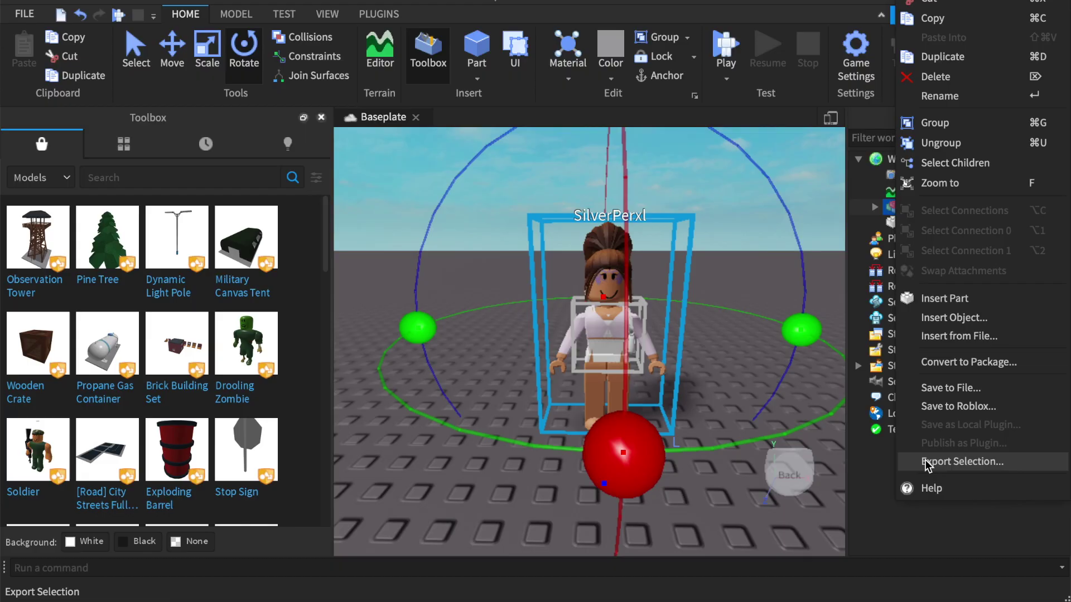
{"action": "left_click", "coordinate": [928, 463]}
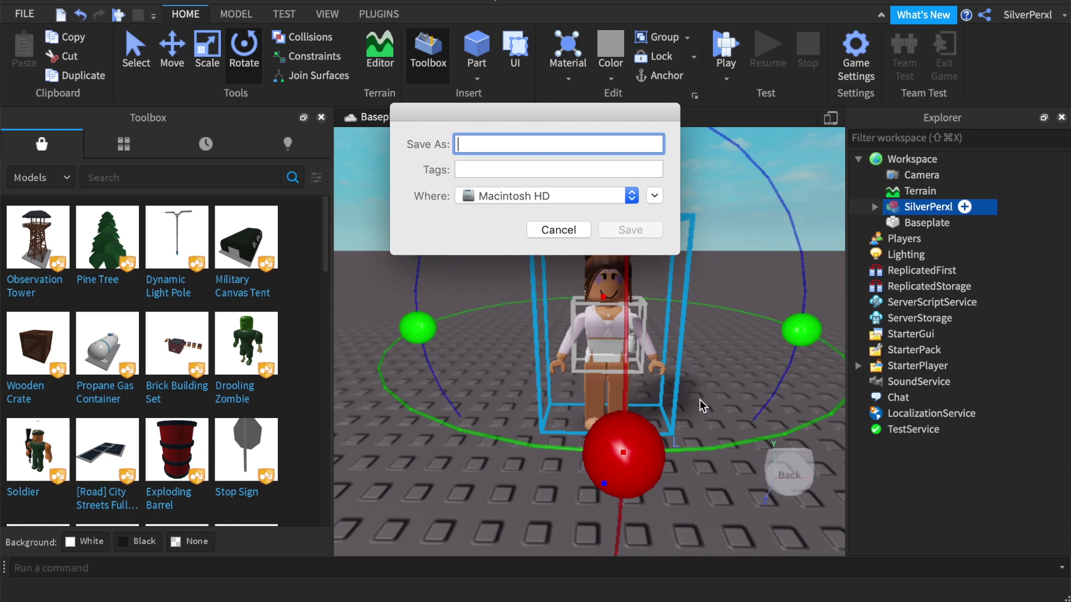
{"action": "type", "text": "2.8 gfx"}
{"action": "left_click", "coordinate": [467, 196]}
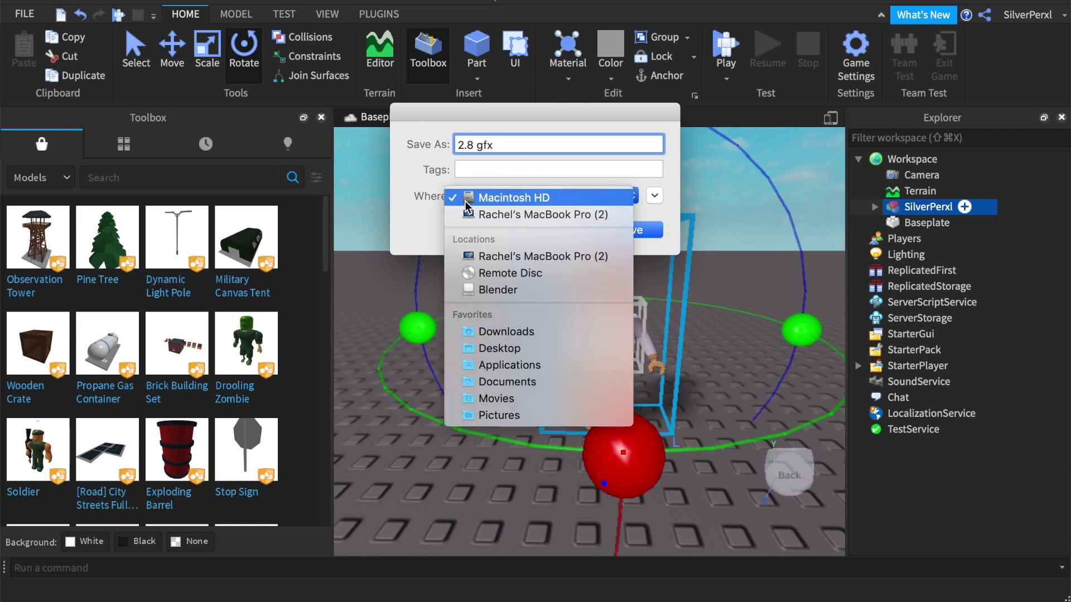
{"action": "left_click", "coordinate": [473, 354]}
{"action": "left_click", "coordinate": [628, 229]}
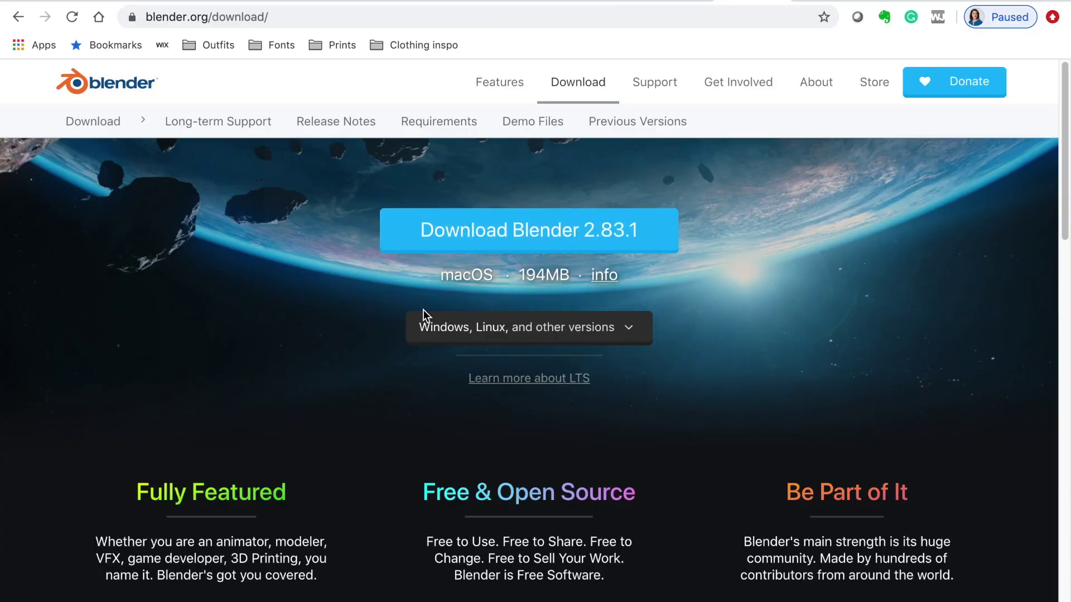
- Download Blender 2.83.1 for macOS from the blender.org download page
{"action": "scroll", "coordinate": [407, 313], "scroll_direction": "down", "scroll_amount": 1}
{"action": "scroll", "coordinate": [406, 296], "scroll_direction": "up", "scroll_amount": 1}
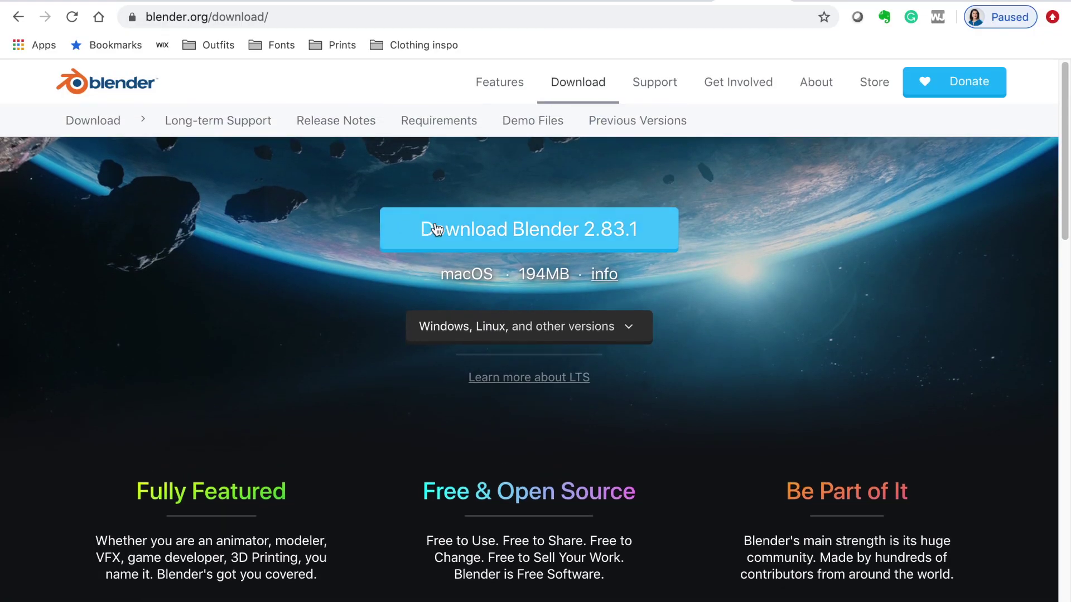
{"action": "left_click", "coordinate": [543, 226]}
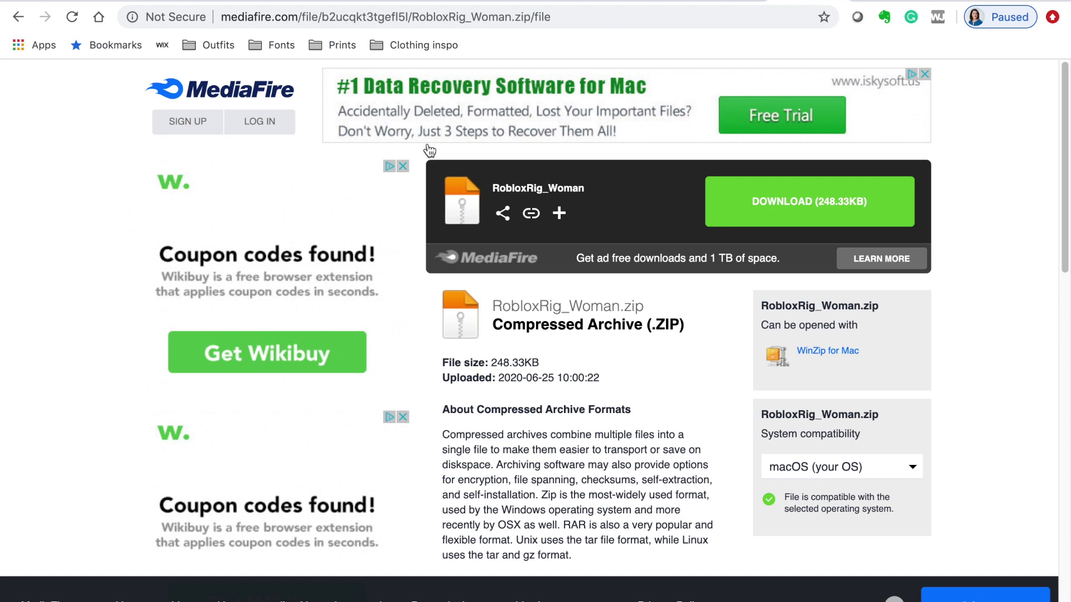
{"action": "scroll", "coordinate": [489, 315], "scroll_direction": "down", "scroll_amount": 2}
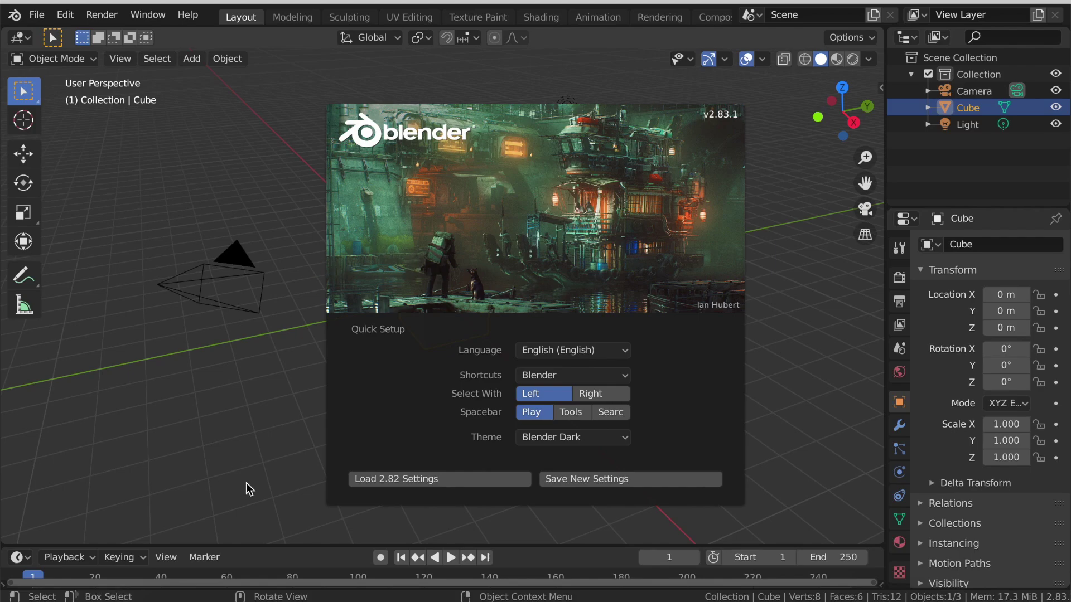
- Dismiss the splash and open Downloads > RobloxRig_Woman > Rig > Default.blend
{"action": "left_click", "coordinate": [225, 467]}
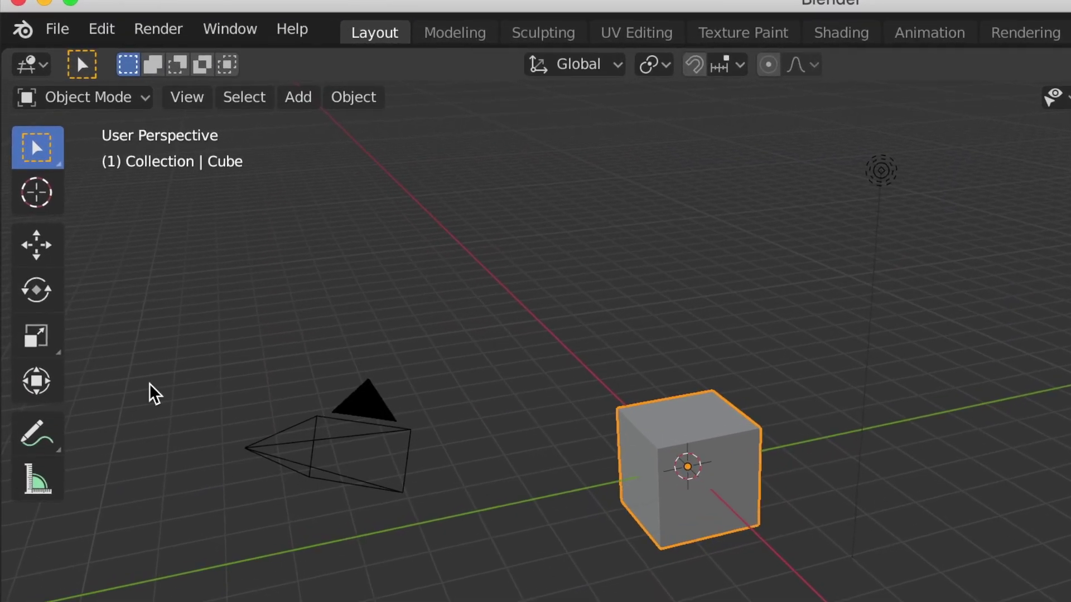
{"action": "left_click", "coordinate": [82, 32]}
{"action": "left_click", "coordinate": [80, 101]}
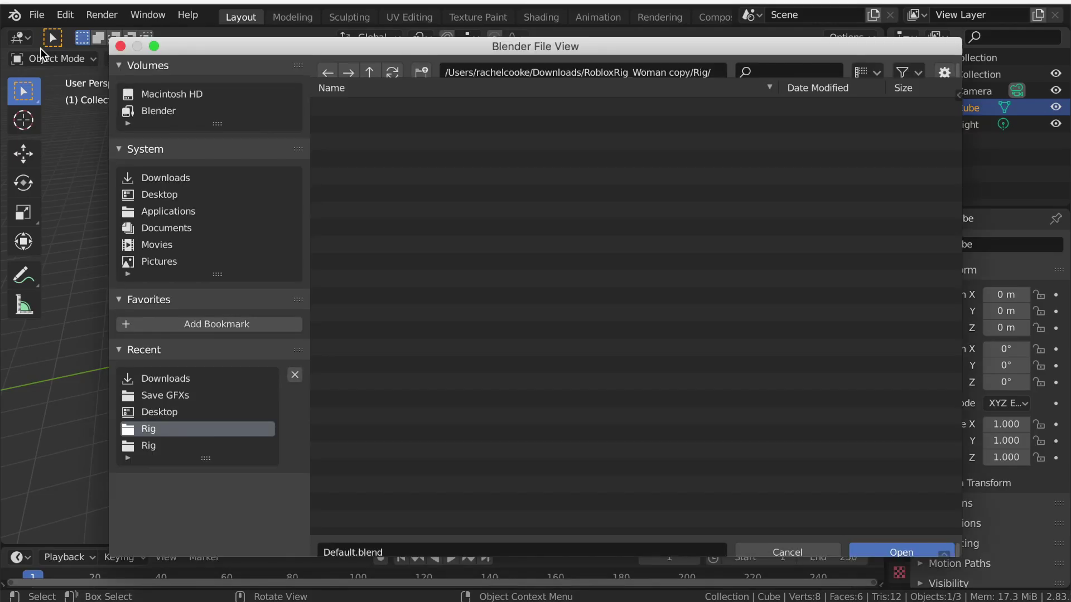
{"action": "left_click", "coordinate": [140, 177]}
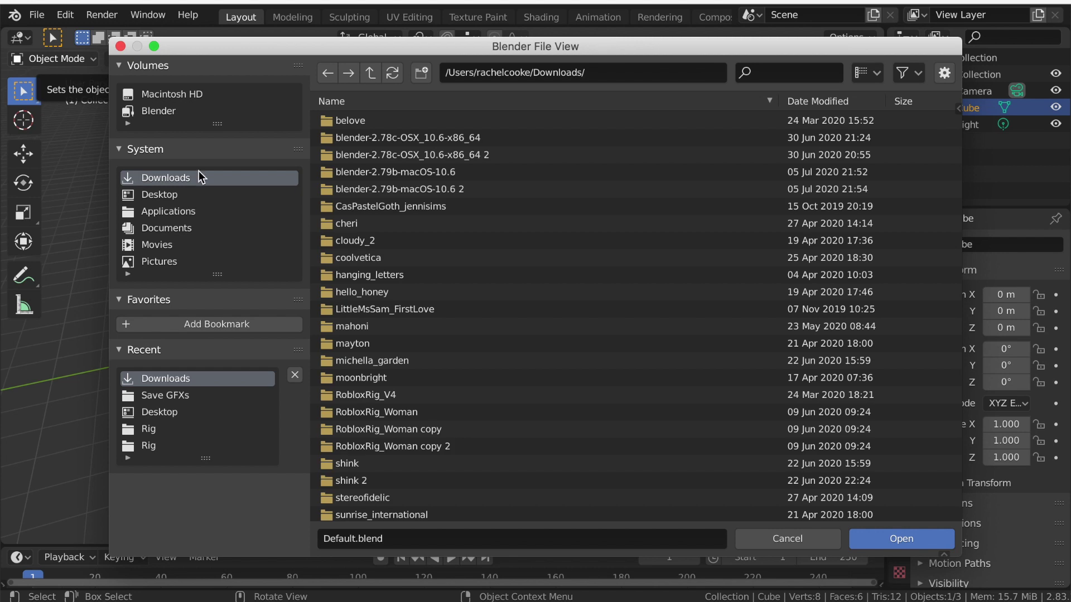
{"action": "left_click", "coordinate": [421, 411]}
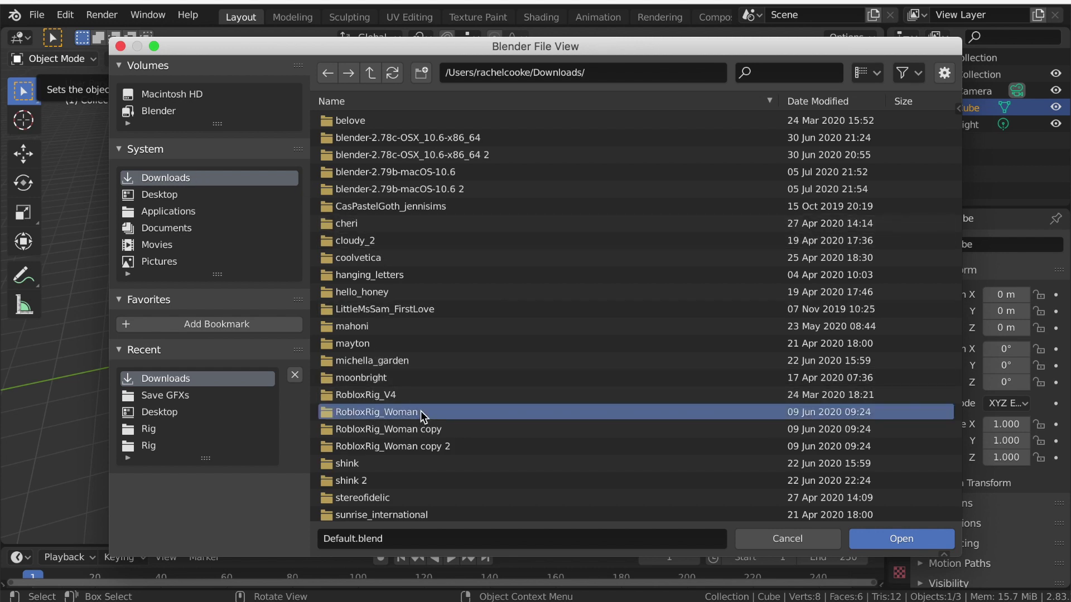
{"action": "double_click", "coordinate": [378, 412]}
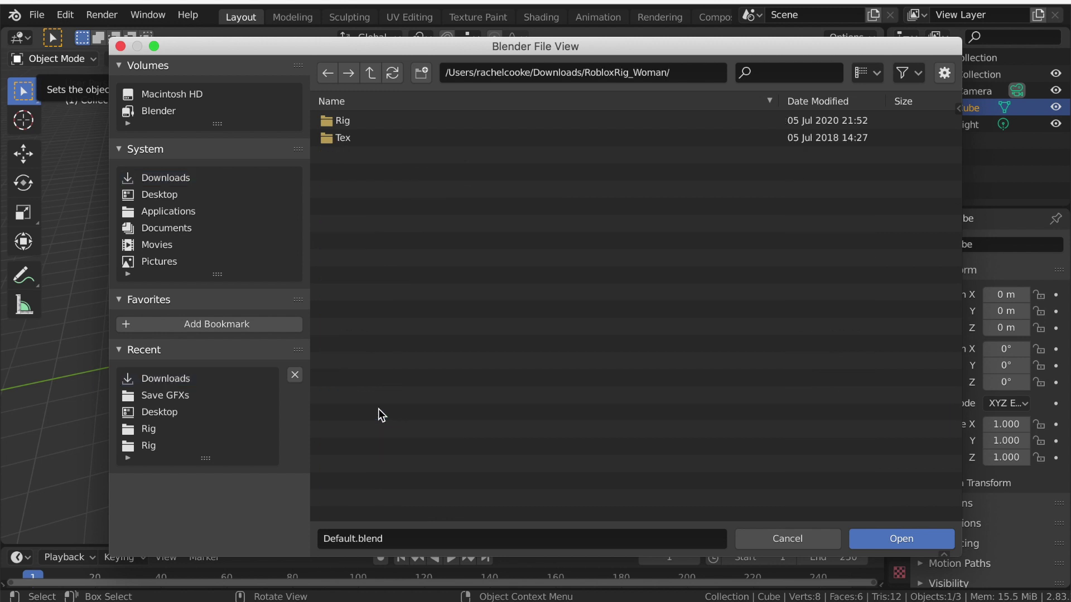
{"action": "double_click", "coordinate": [363, 119]}
{"action": "double_click", "coordinate": [369, 124]}
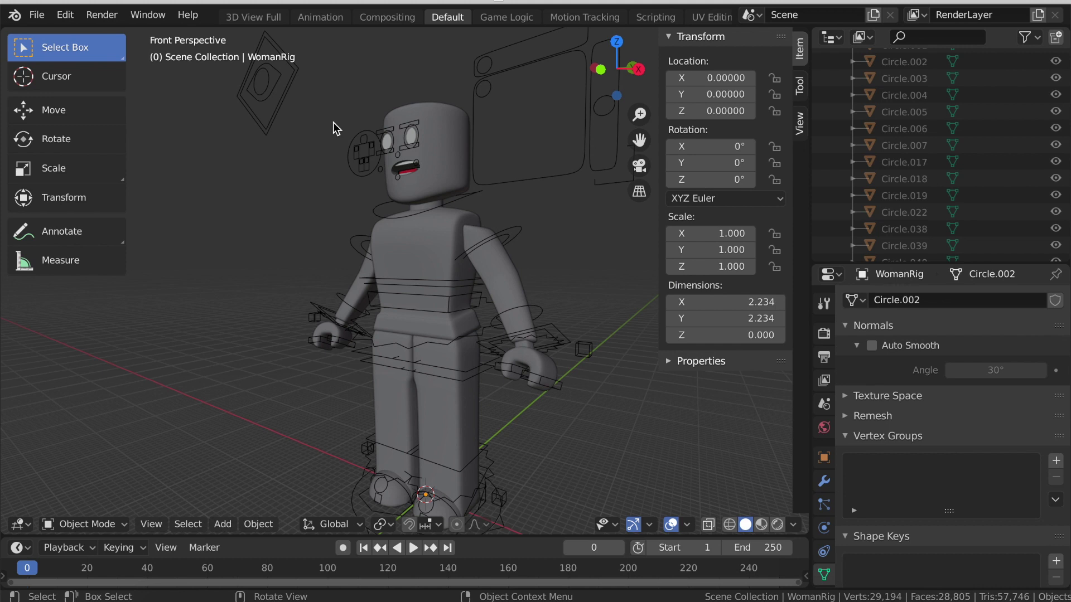
- Use walk navigation (Shift+~, W/S) to move close to the character's head and upper body
{"action": "key", "text": "shift"}
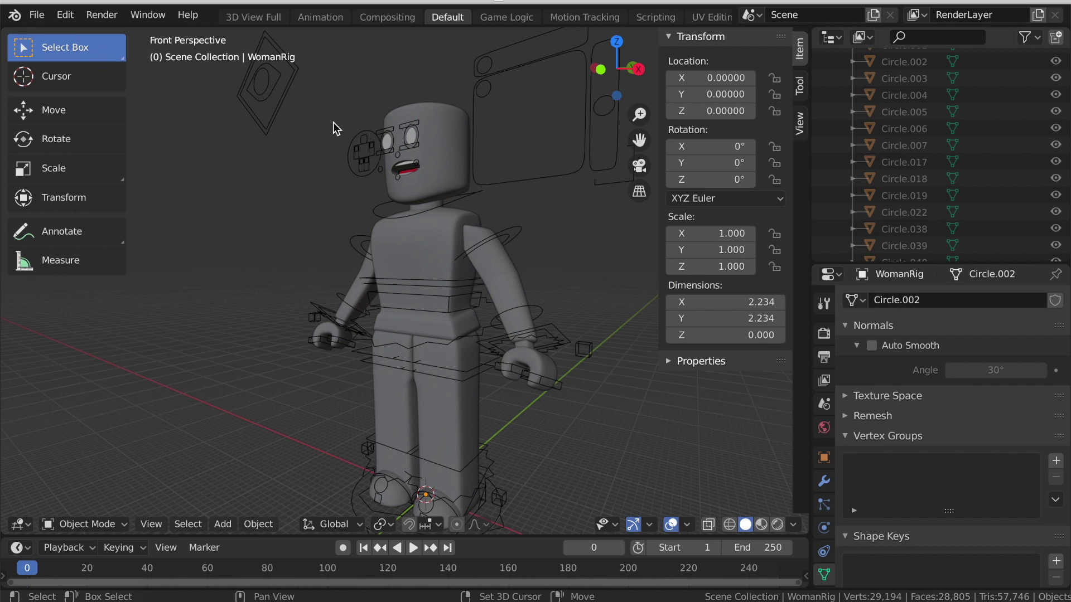
{"action": "key", "text": "shift+grave"}
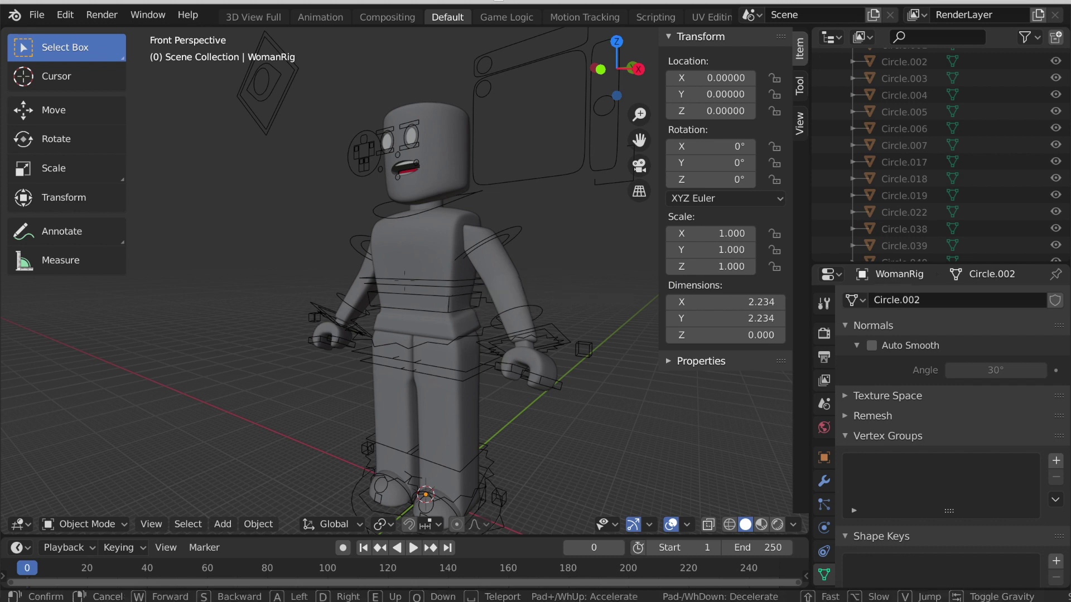
{"action": "key", "text": "w"}
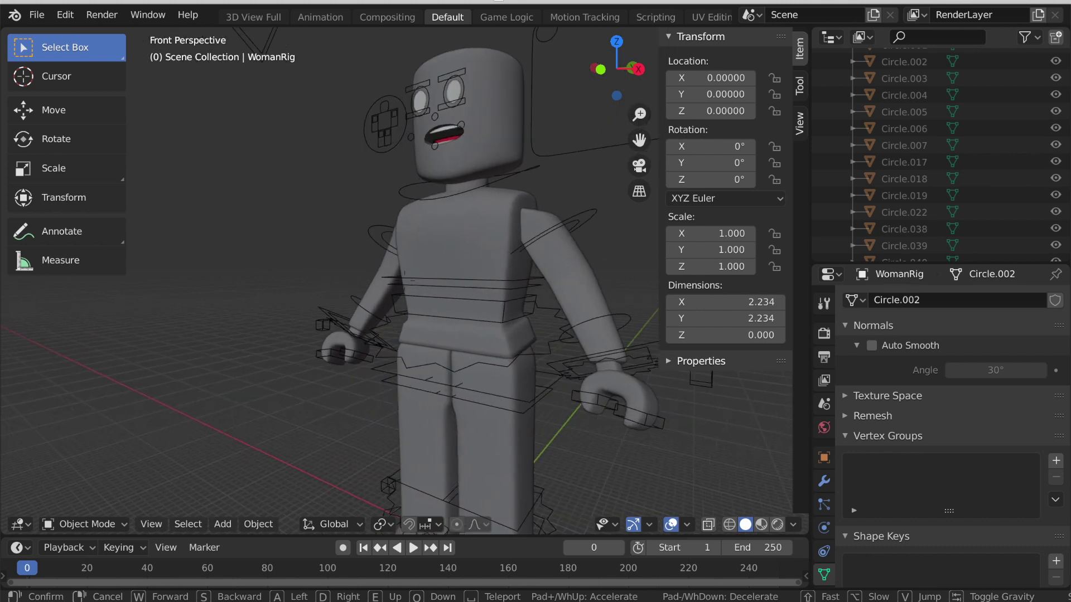
{"action": "key", "text": "s"}
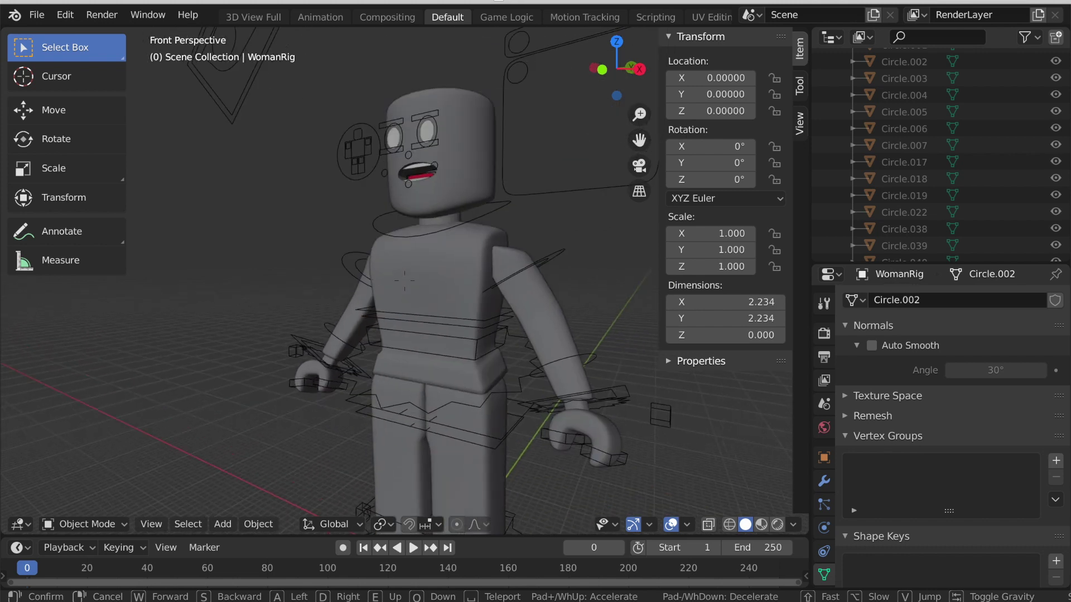
{"action": "key", "text": "w"}
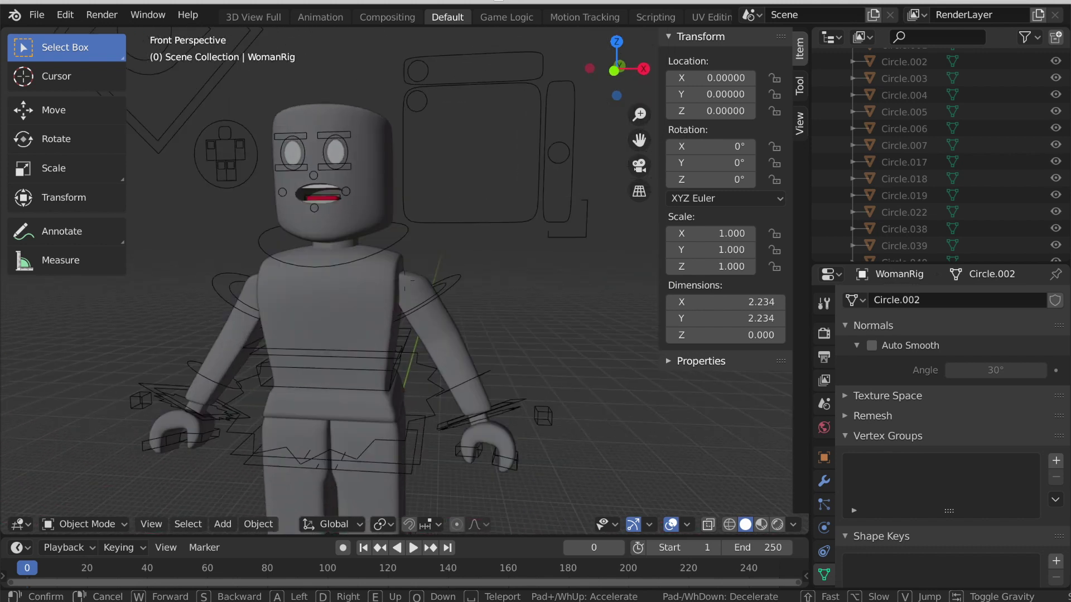
{"action": "left_click", "coordinate": [404, 282]}
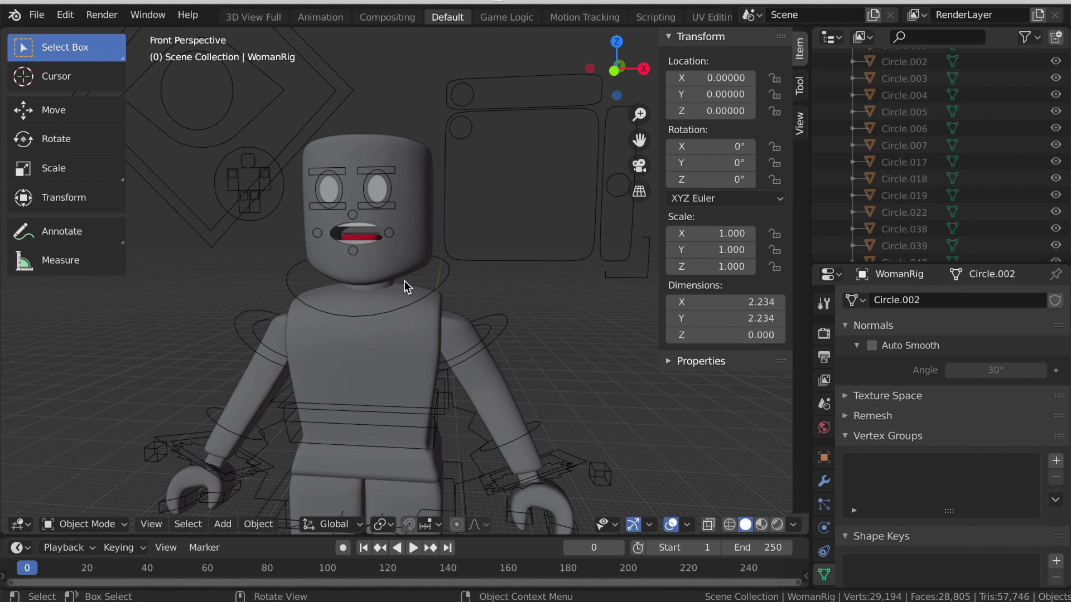
- Delete the head, eye, mouth and inner-mouth pieces, then select the right arm
{"action": "left_click", "coordinate": [384, 261]}
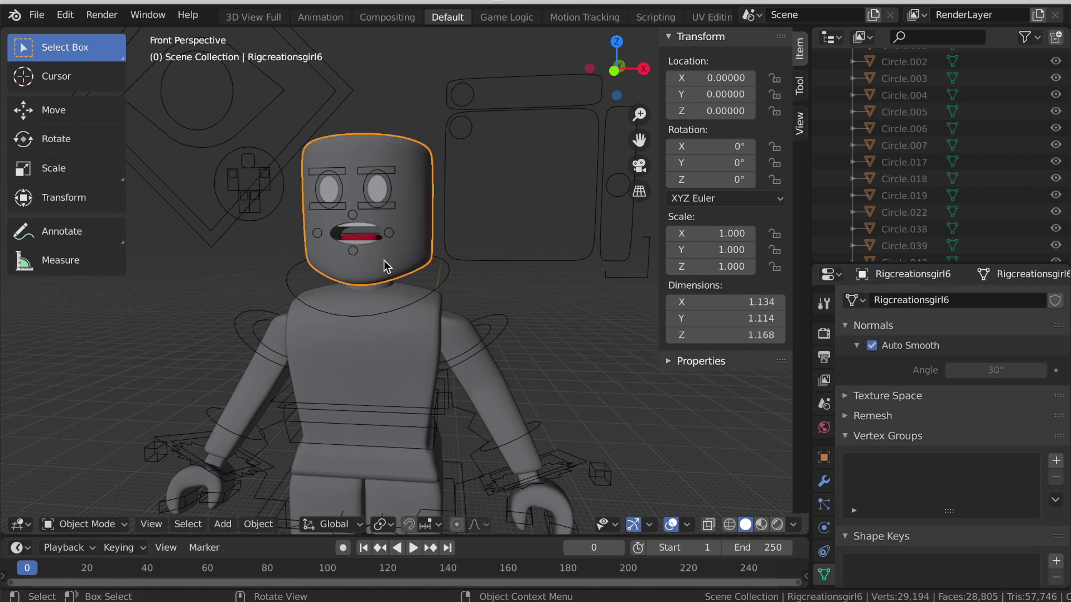
{"action": "left_click", "coordinate": [373, 183], "text": "shift"}
{"action": "left_click", "coordinate": [362, 240], "text": "shift"}
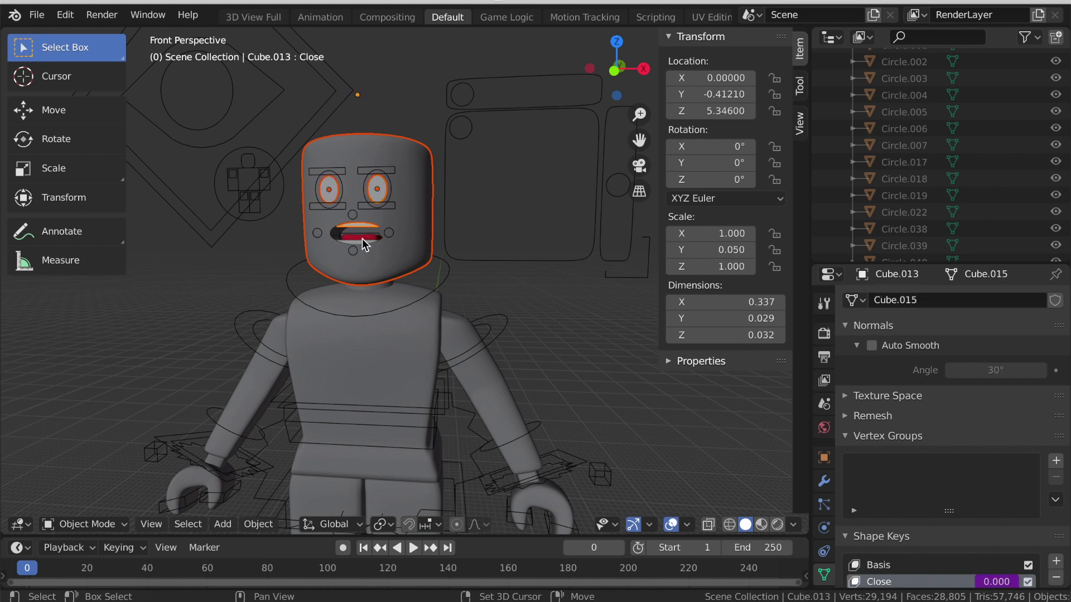
{"action": "left_click", "coordinate": [354, 236], "text": "shift"}
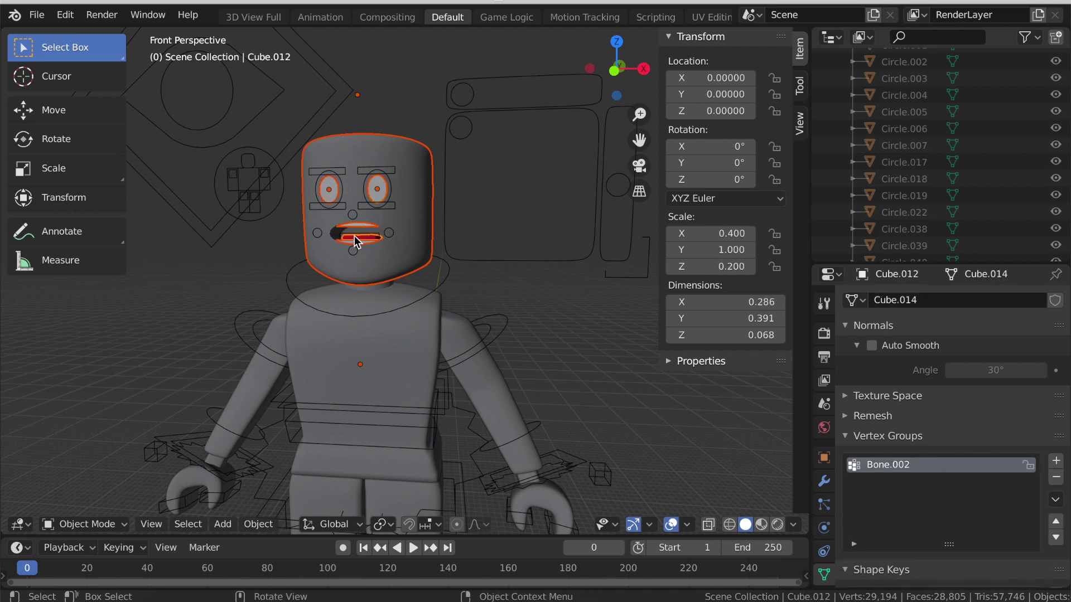
{"action": "key", "text": "x"}
{"action": "left_click", "coordinate": [354, 236]}
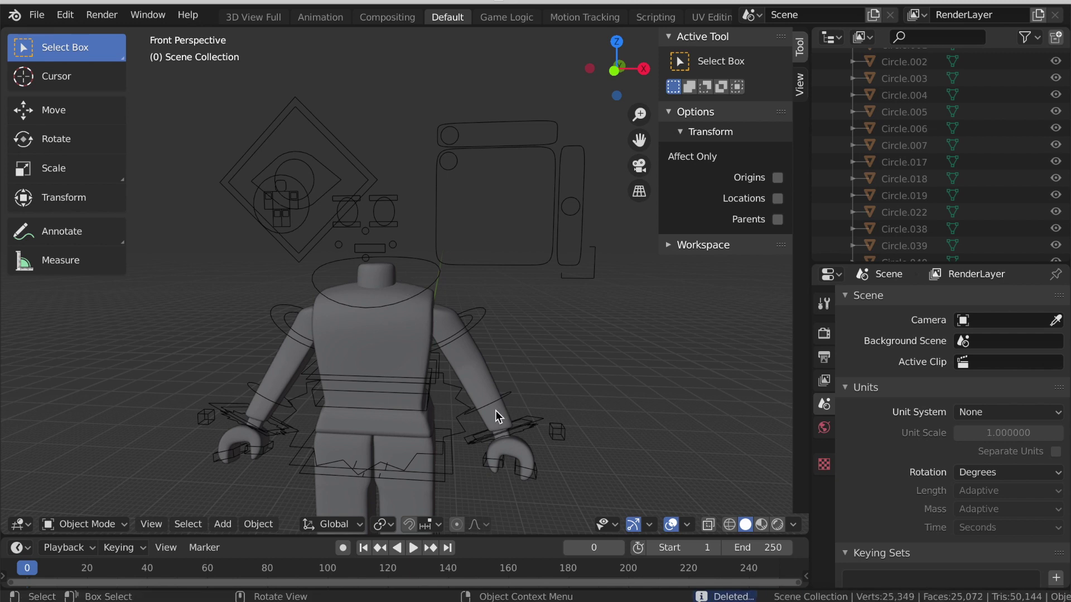
{"action": "left_click", "coordinate": [481, 387]}
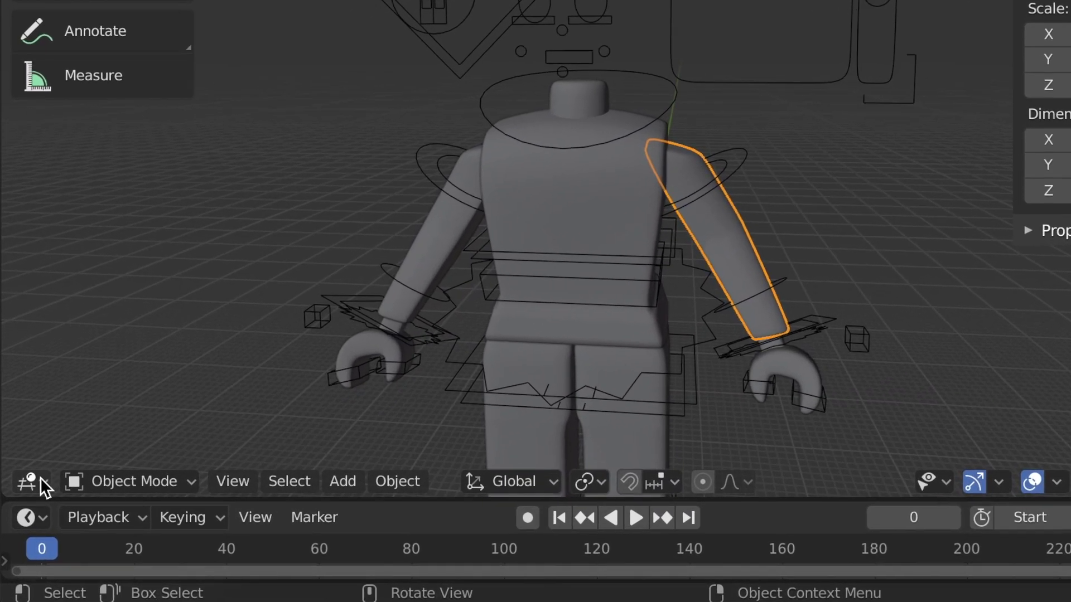
- Switch the 3D Viewport to the Shader Editor to show the arm's material nodes
{"action": "left_click", "coordinate": [20, 507]}
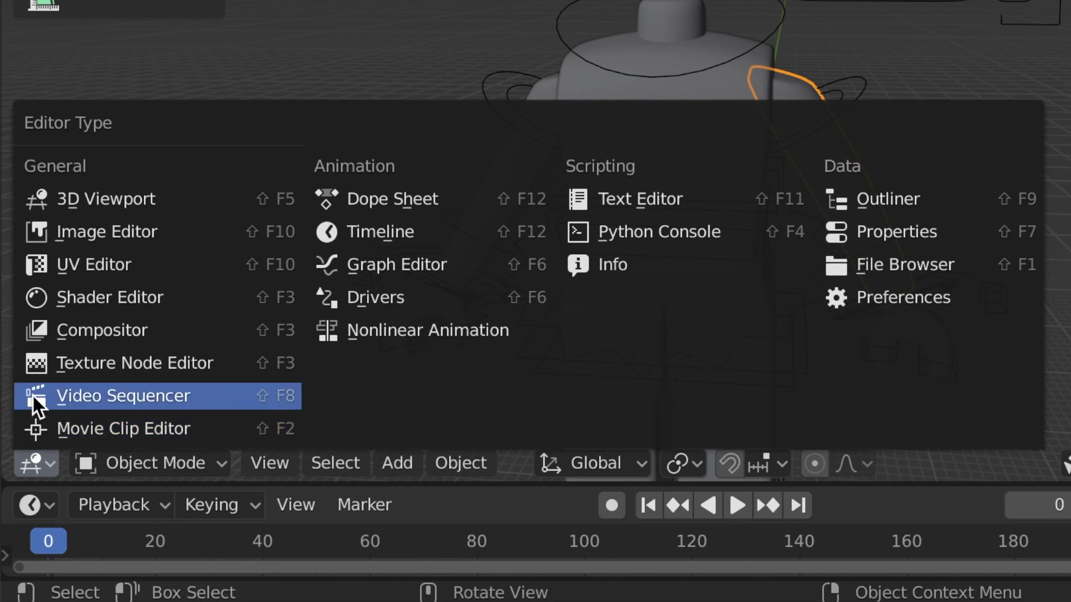
{"action": "left_click", "coordinate": [89, 297]}
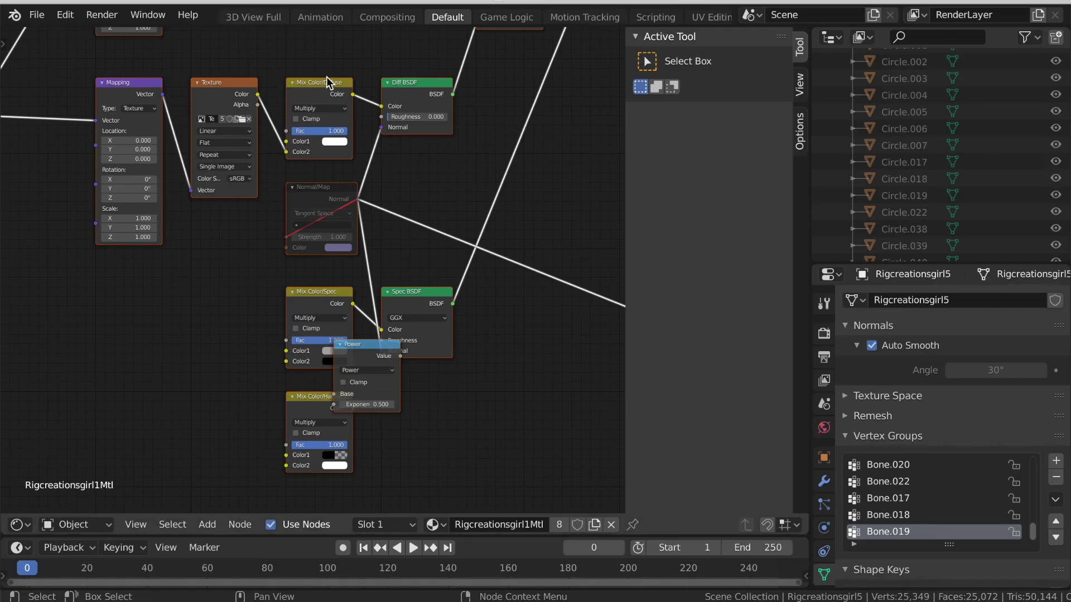
{"action": "scroll", "coordinate": [329, 82], "scroll_direction": "up", "scroll_amount": 1}
{"action": "scroll", "coordinate": [329, 82], "scroll_direction": "up", "scroll_amount": 1}
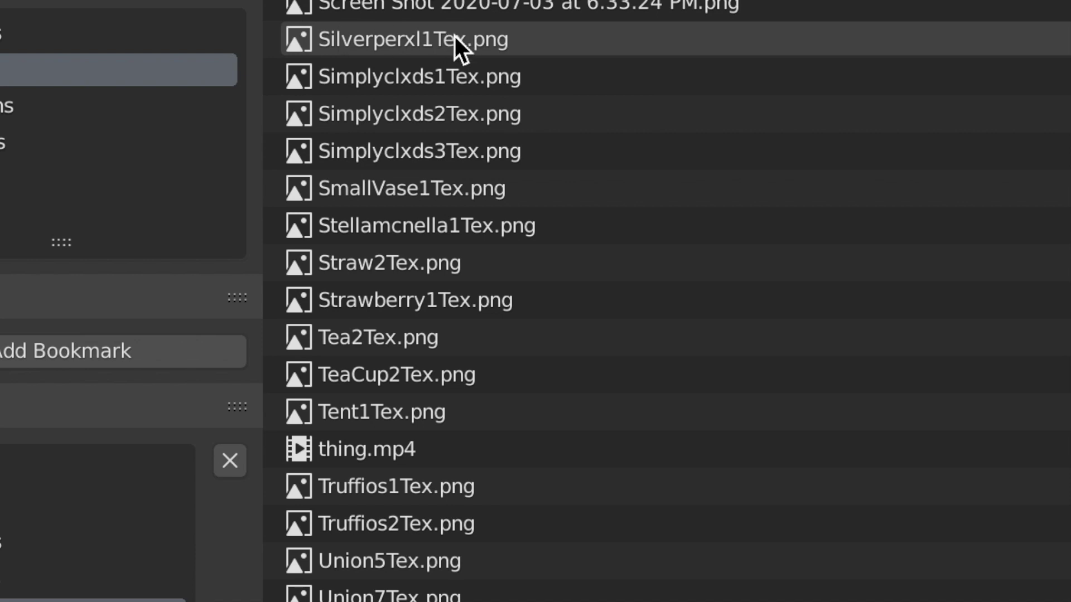
- Load Silverperxl1Tex.png as the Texture node's image
{"action": "left_click", "coordinate": [538, 37]}
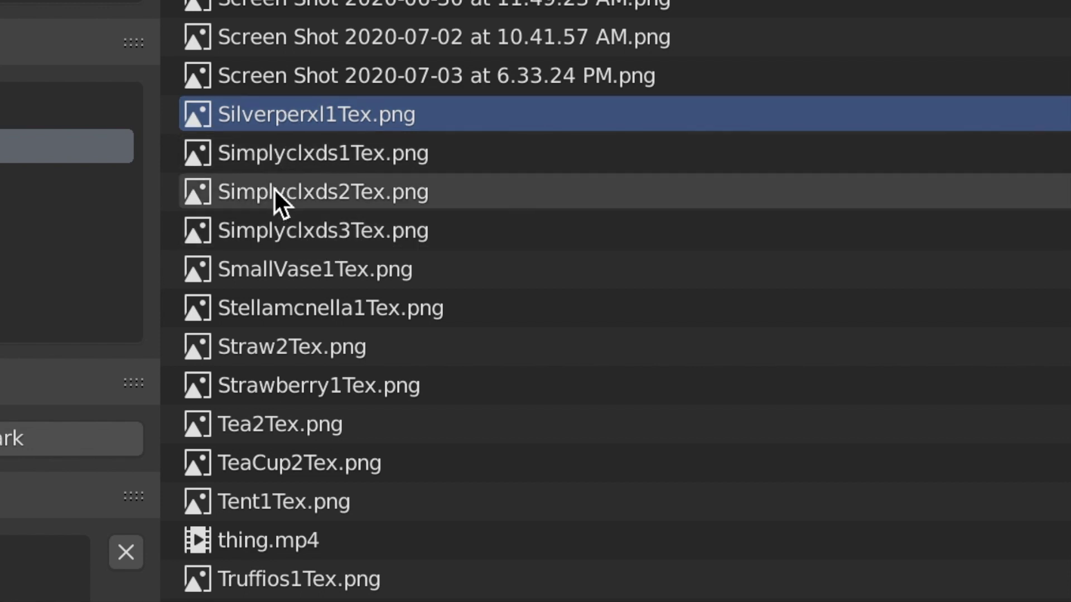
{"action": "left_click", "coordinate": [253, 232]}
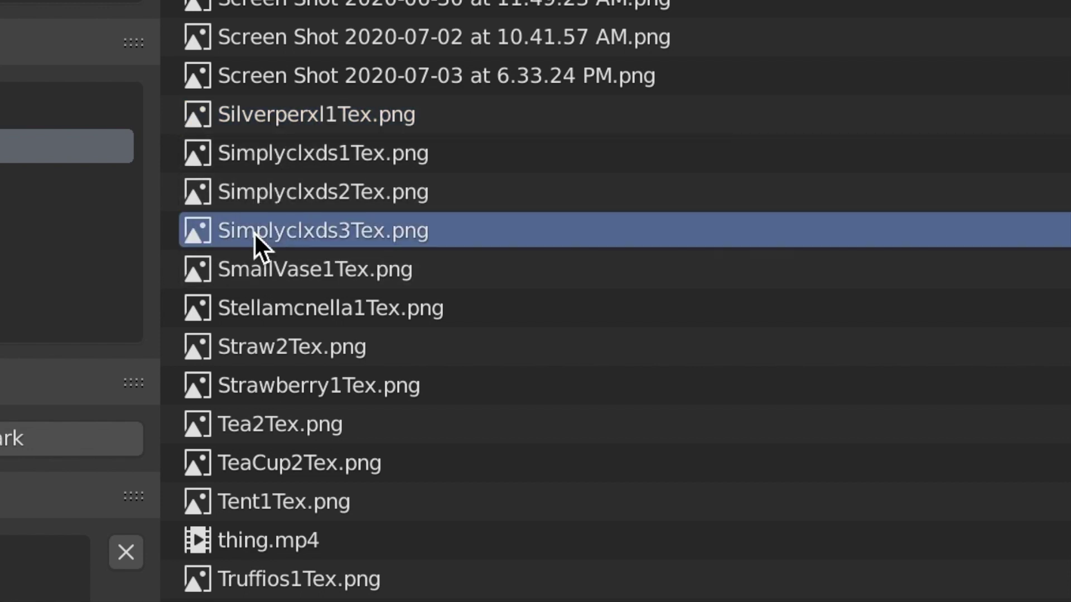
{"action": "left_click", "coordinate": [279, 115]}
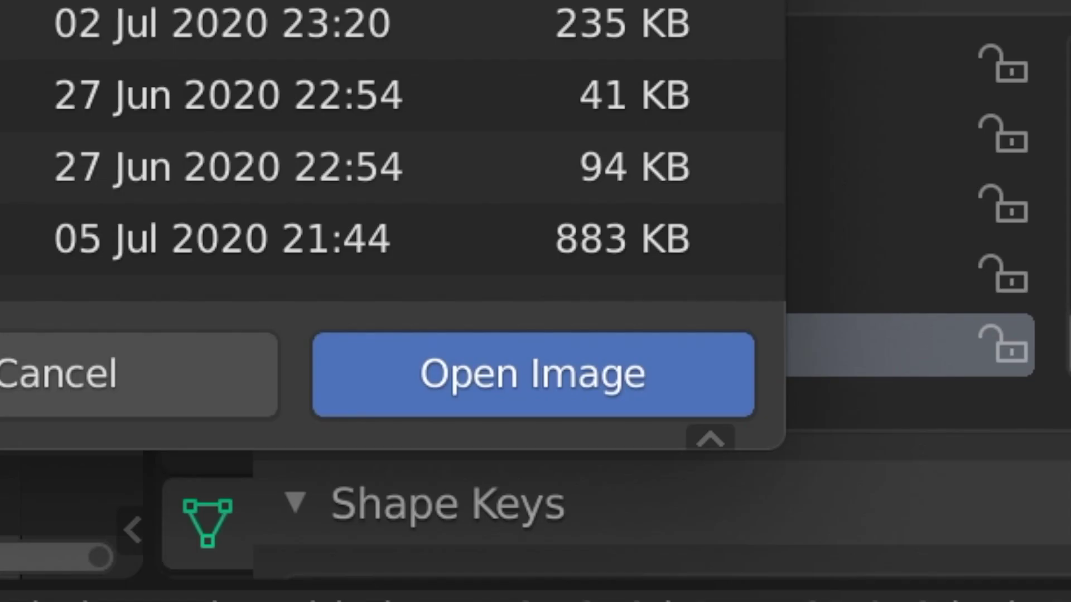
{"action": "left_click", "coordinate": [441, 373]}
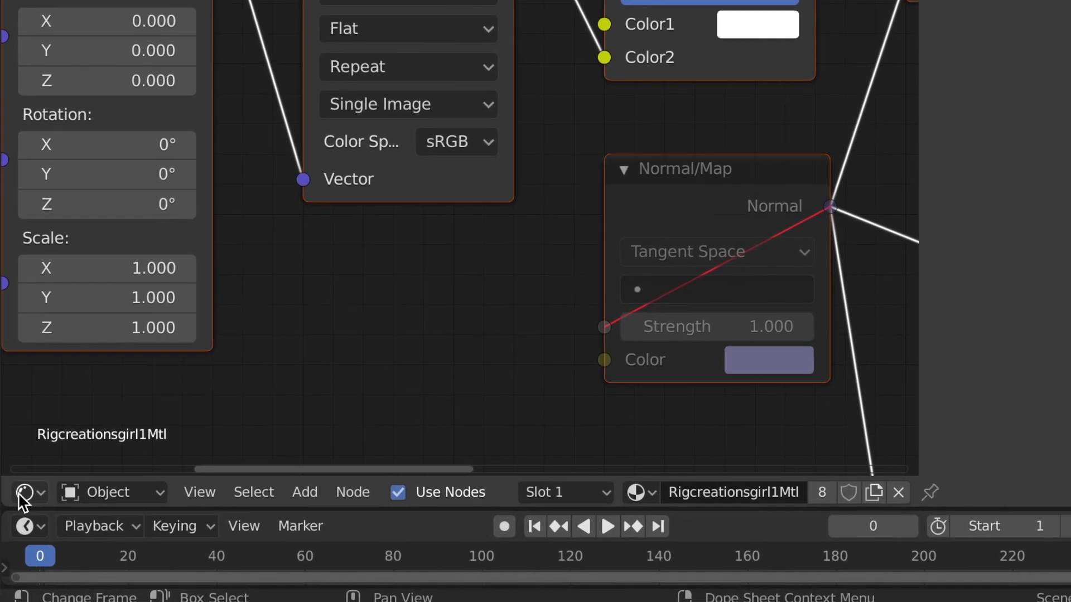
- Switch the node area to a 3D Viewport and back the view away from the headless textured avatar
{"action": "left_click", "coordinate": [29, 511]}
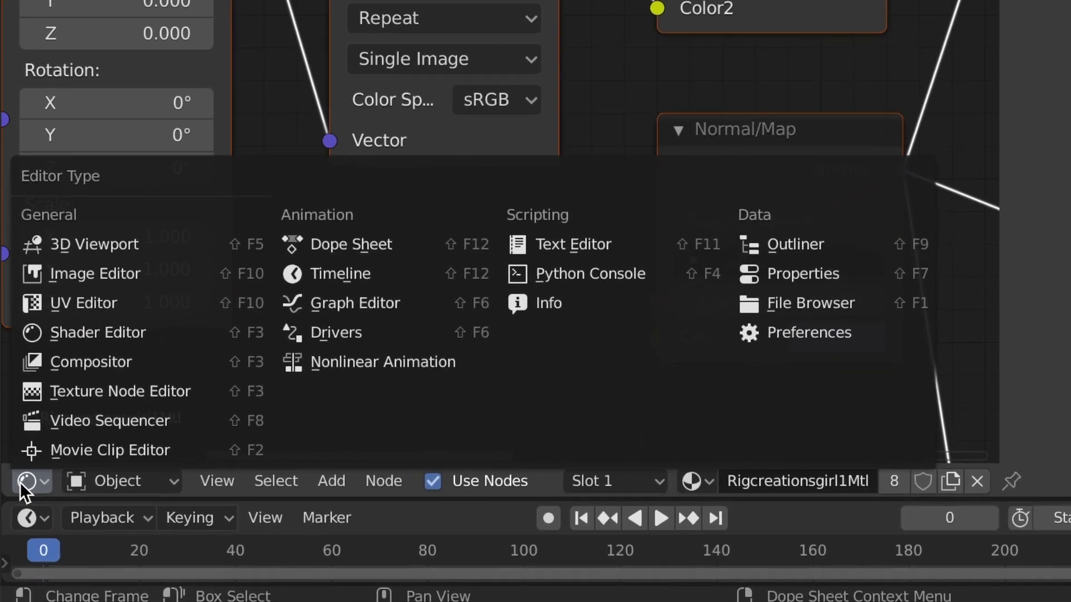
{"action": "left_click", "coordinate": [34, 208]}
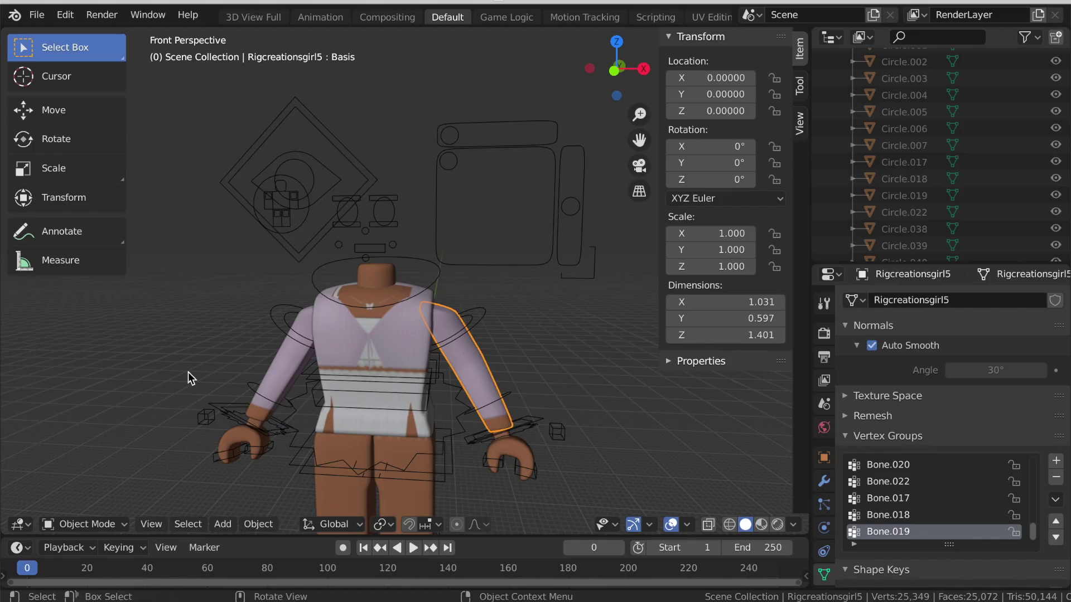
{"action": "key", "text": "shift+grave"}
{"action": "key", "text": "s"}
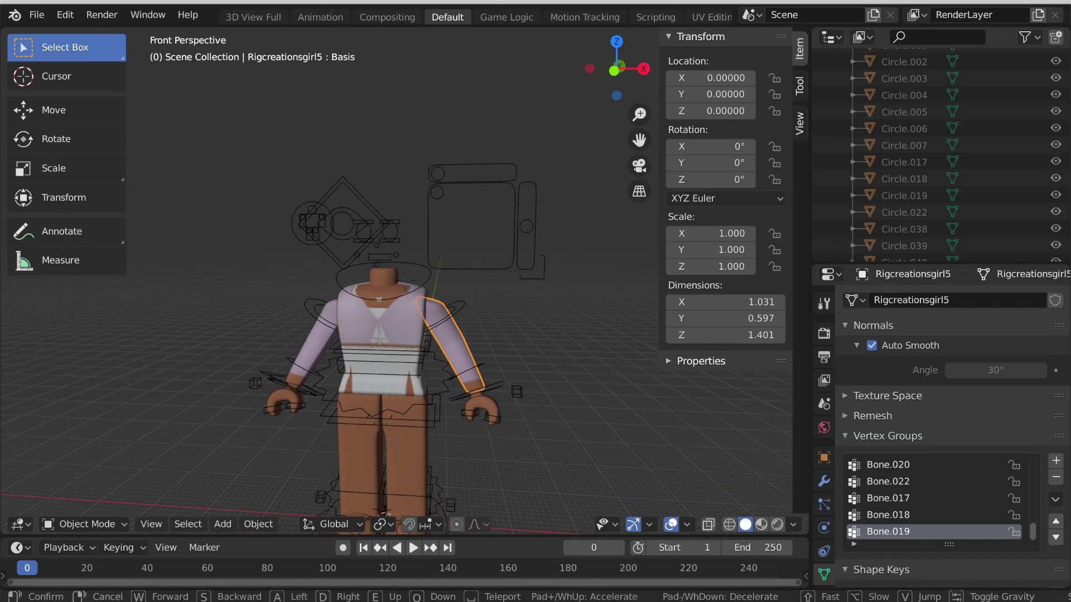
{"action": "left_click", "coordinate": [403, 281]}
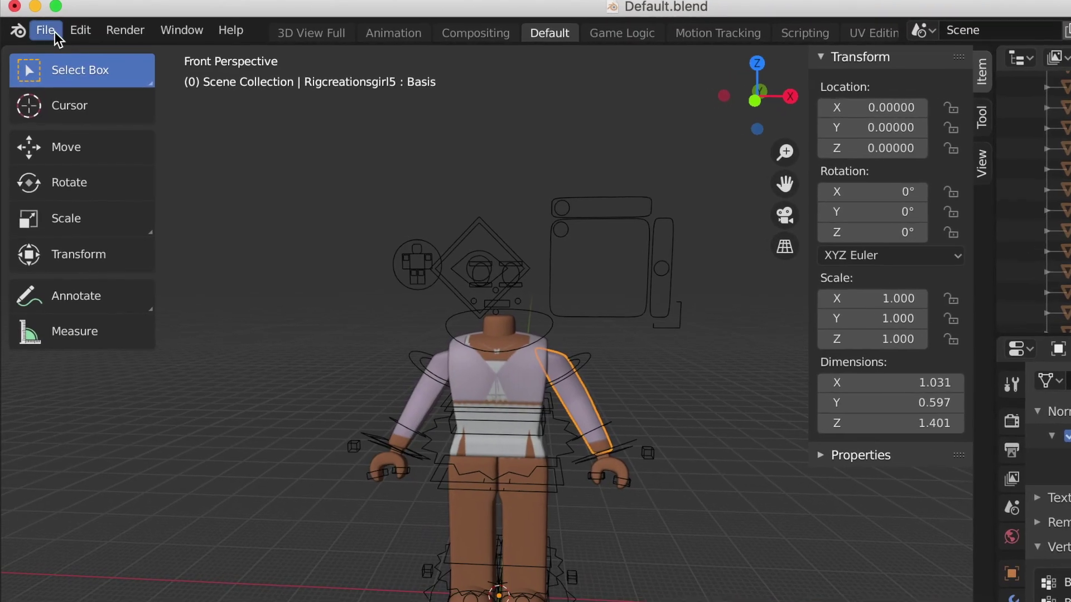
- Import the Rigcreationsgirl5 avatar OBJ after adjusting the Split by Object and Split by Group options
{"action": "mouse_move", "coordinate": [61, 317]}
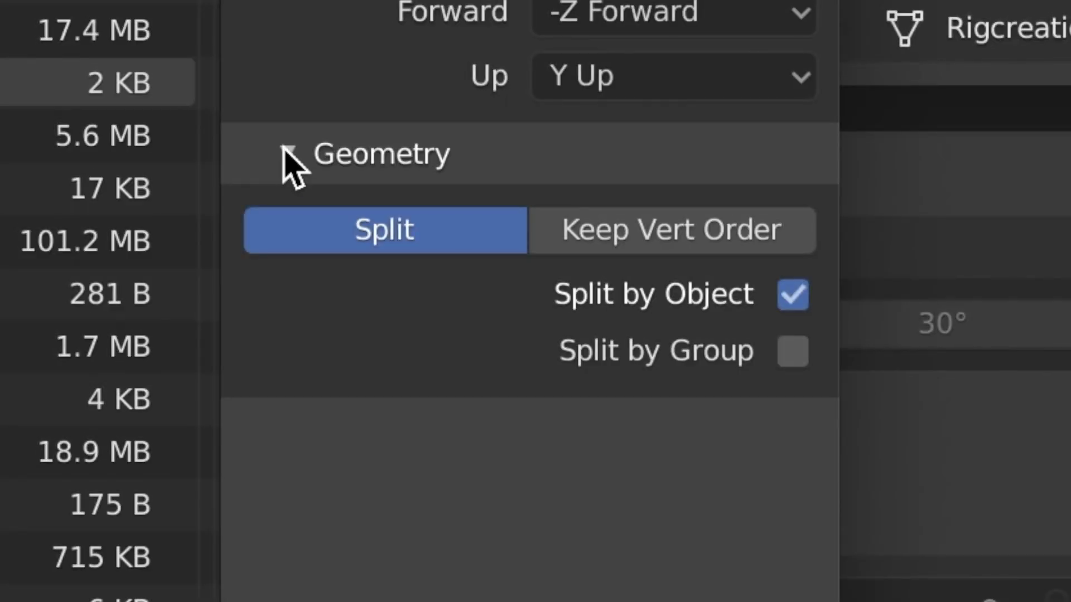
{"action": "left_click", "coordinate": [793, 294]}
{"action": "left_click", "coordinate": [792, 352]}
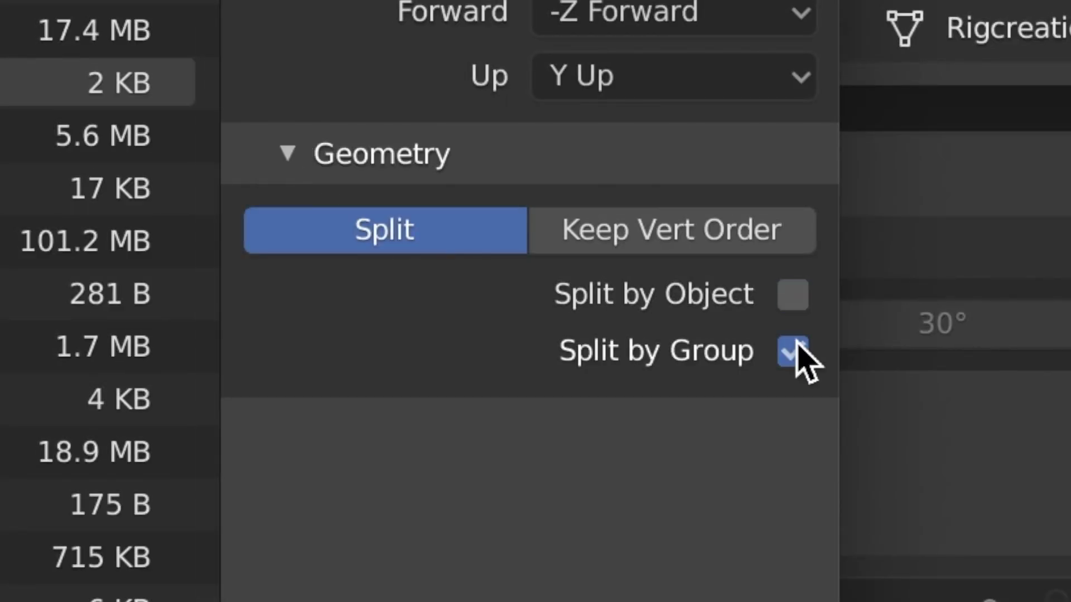
{"action": "left_click", "coordinate": [793, 351]}
{"action": "left_click", "coordinate": [802, 300]}
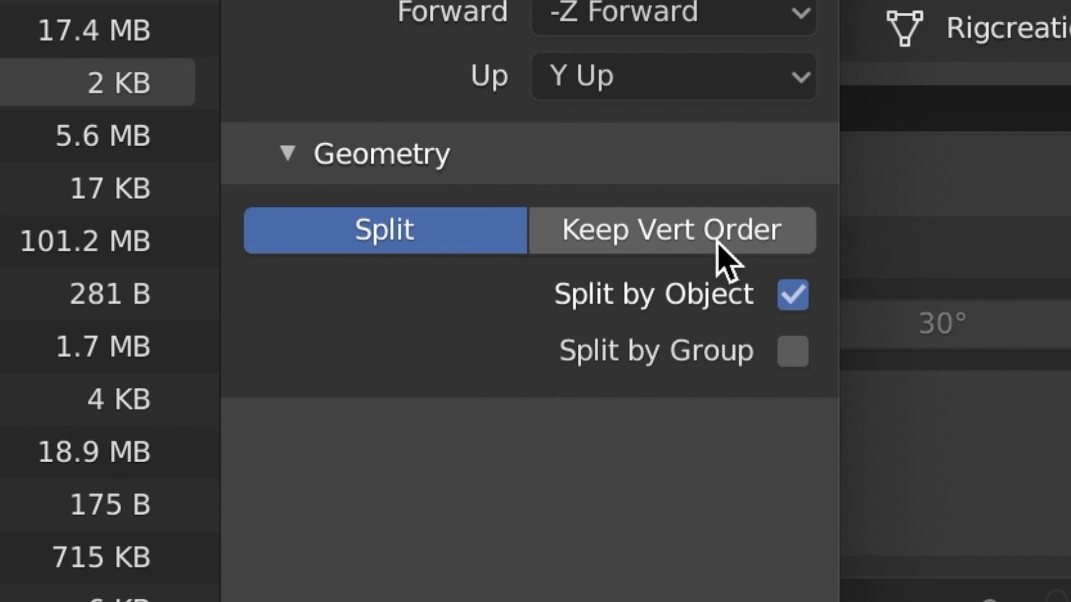
{"action": "left_click", "coordinate": [791, 300]}
{"action": "left_click", "coordinate": [792, 351]}
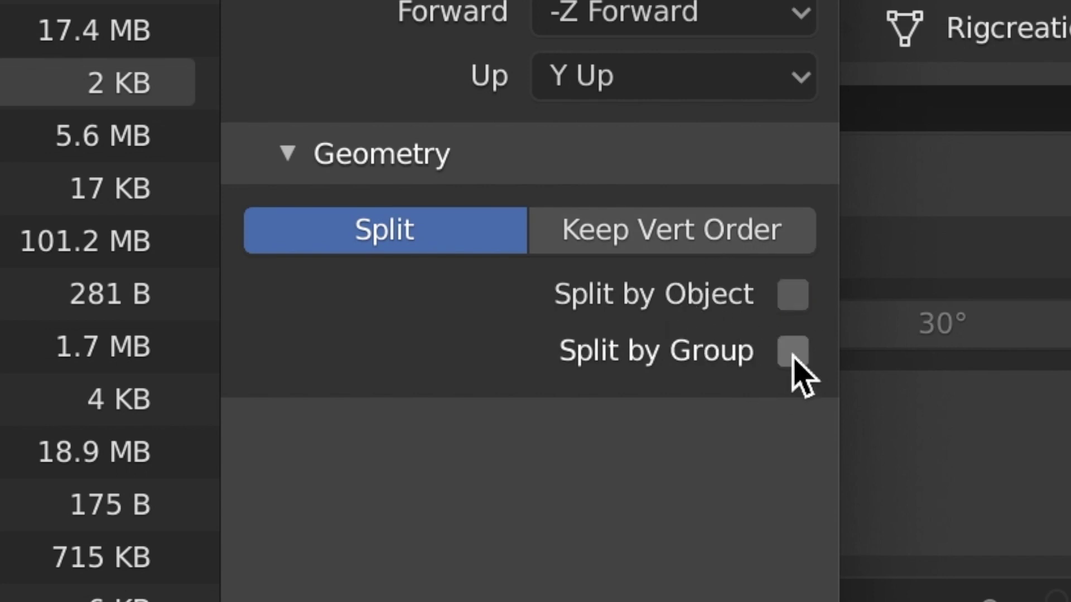
{"action": "left_click", "coordinate": [592, 449]}
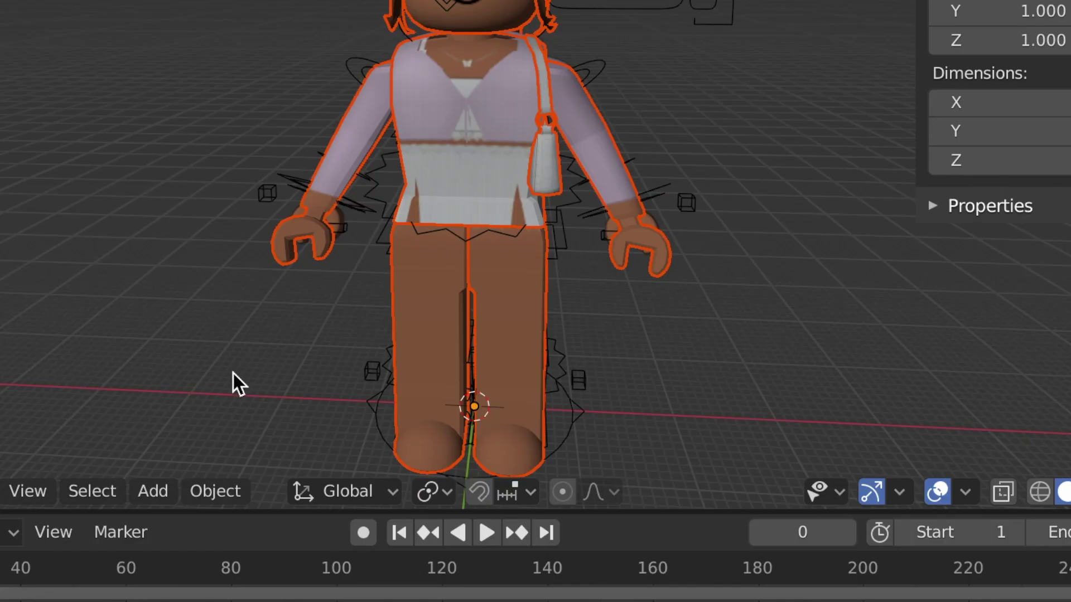
- Set the imported avatar's origin to its geometry
{"action": "left_click", "coordinate": [213, 491]}
{"action": "mouse_move", "coordinate": [226, 430]}
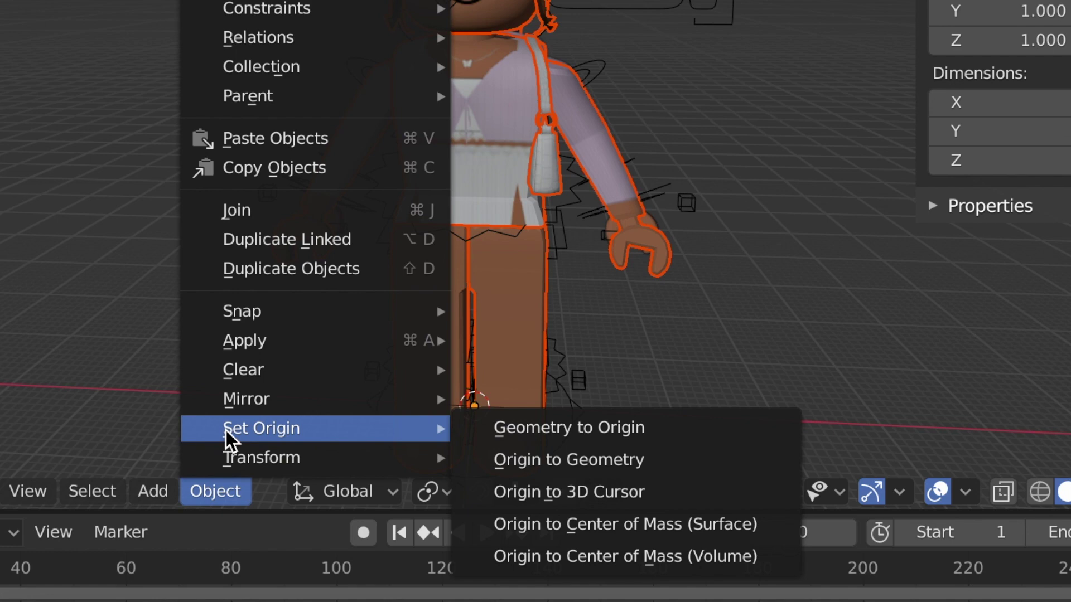
{"action": "left_click", "coordinate": [480, 460]}
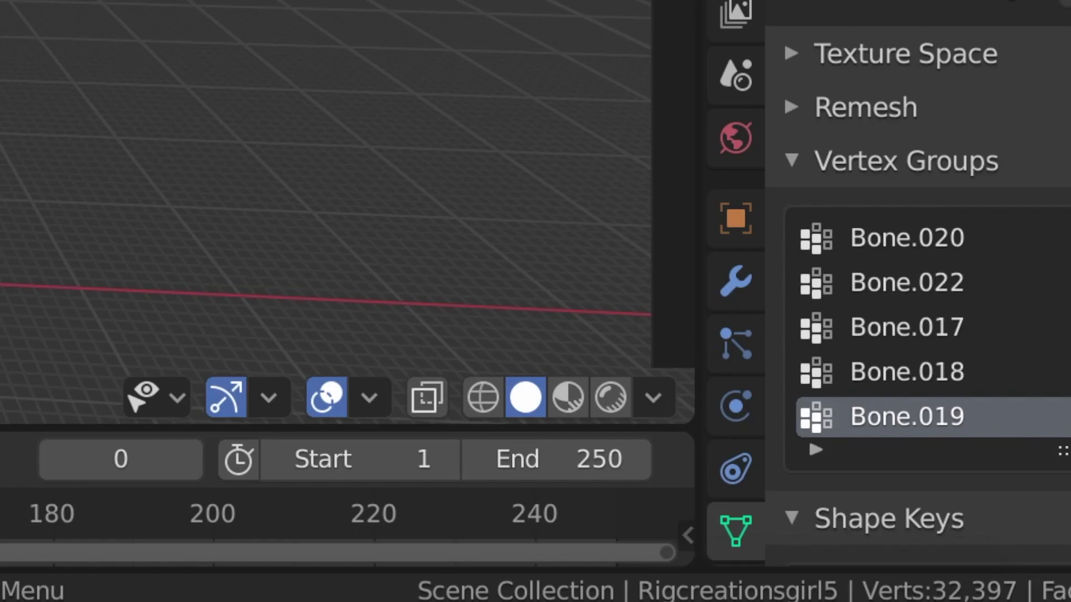
- Switch to Material Preview shading and slide the avatar left along X beside the rig
{"action": "left_click", "coordinate": [570, 395]}
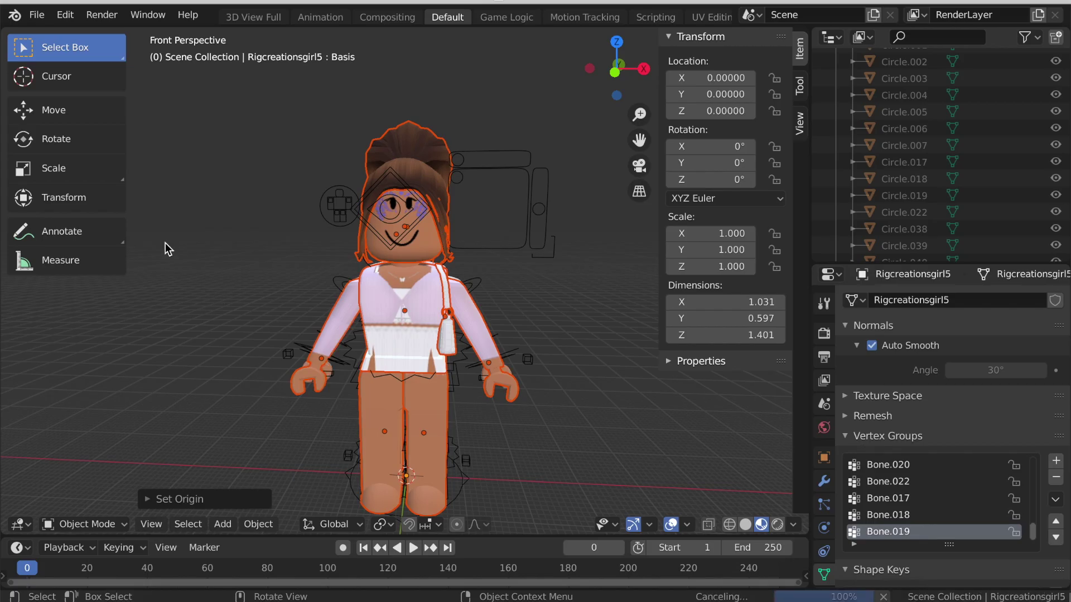
{"action": "left_click", "coordinate": [52, 111]}
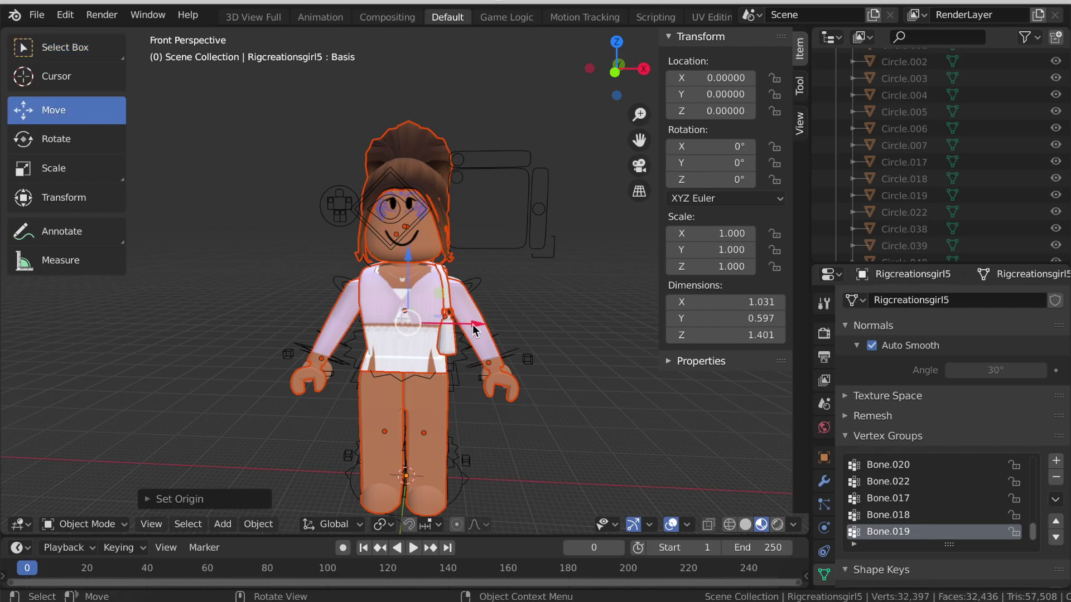
{"action": "left_click_drag", "start_coordinate": [473, 329], "coordinate": [250, 413]}
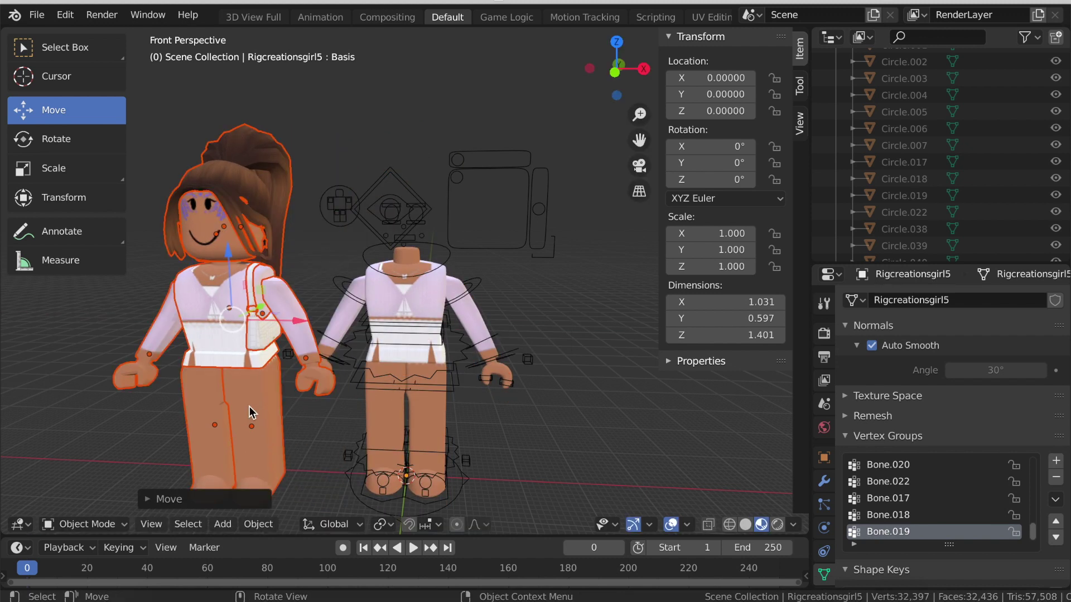
- Delete the imported avatar's pants, shirt and arm-and-torso body
{"action": "left_click", "coordinate": [249, 406]}
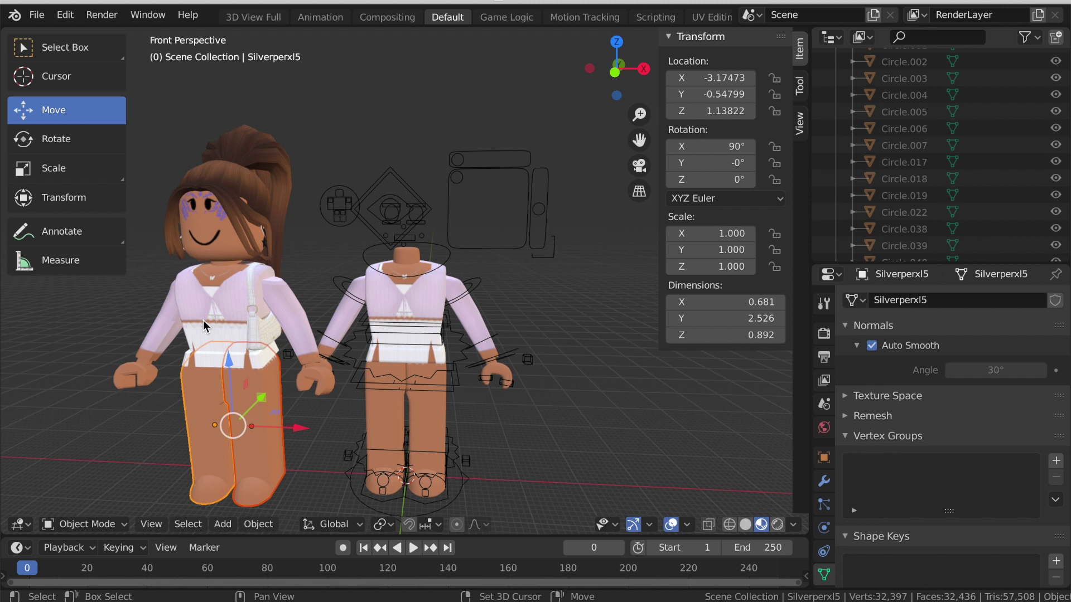
{"action": "left_click", "coordinate": [155, 337]}
{"action": "left_click", "coordinate": [290, 321]}
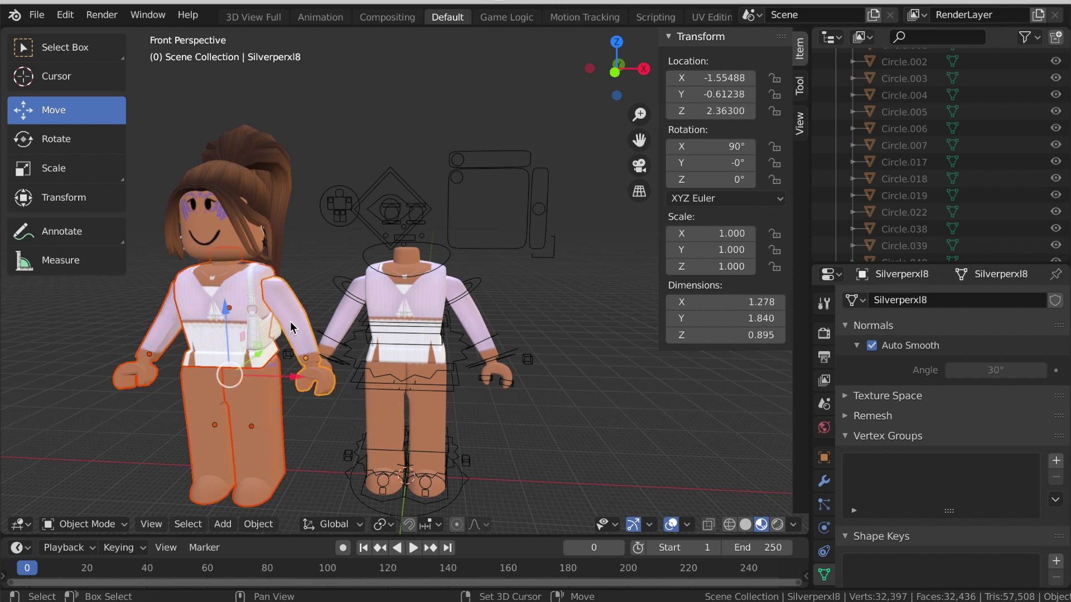
{"action": "key", "text": "x"}
{"action": "left_click", "coordinate": [290, 322]}
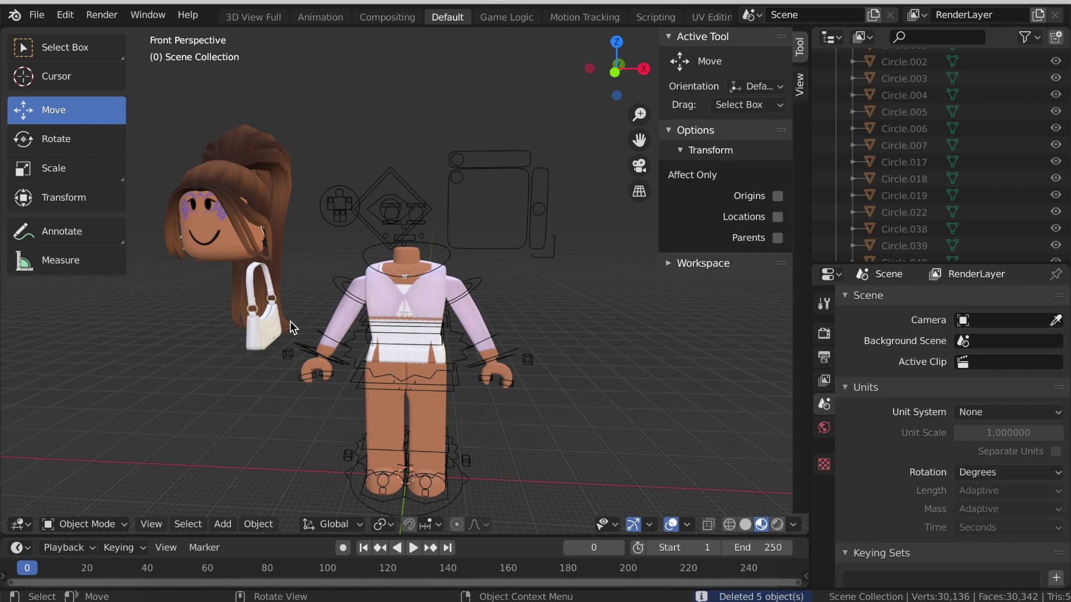
- Select the bag, then box-select the head and hair and join them into one object
{"action": "left_click", "coordinate": [258, 337]}
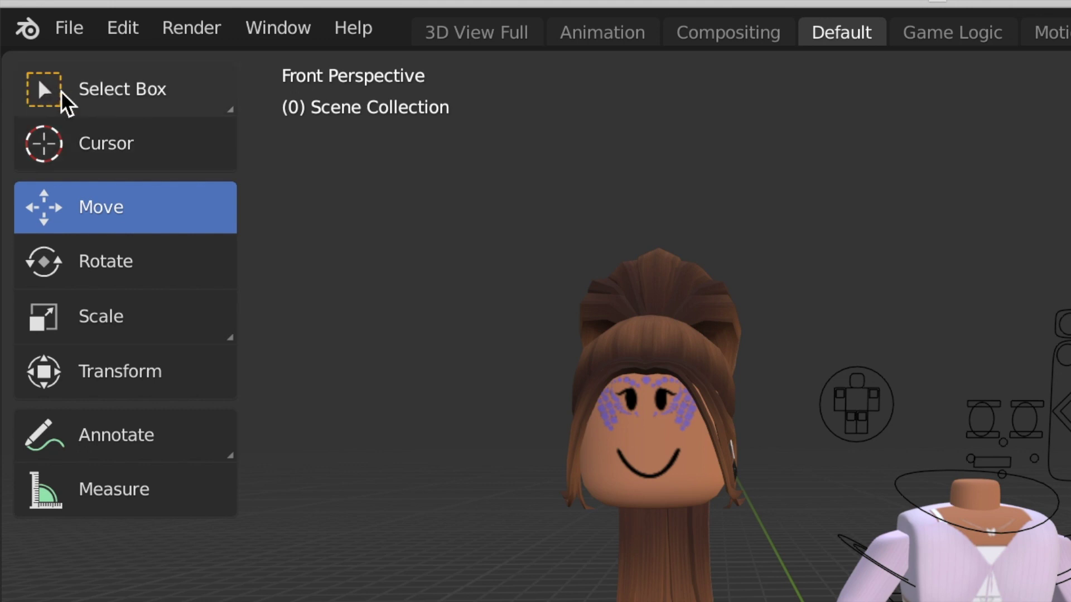
{"action": "left_click", "coordinate": [34, 51]}
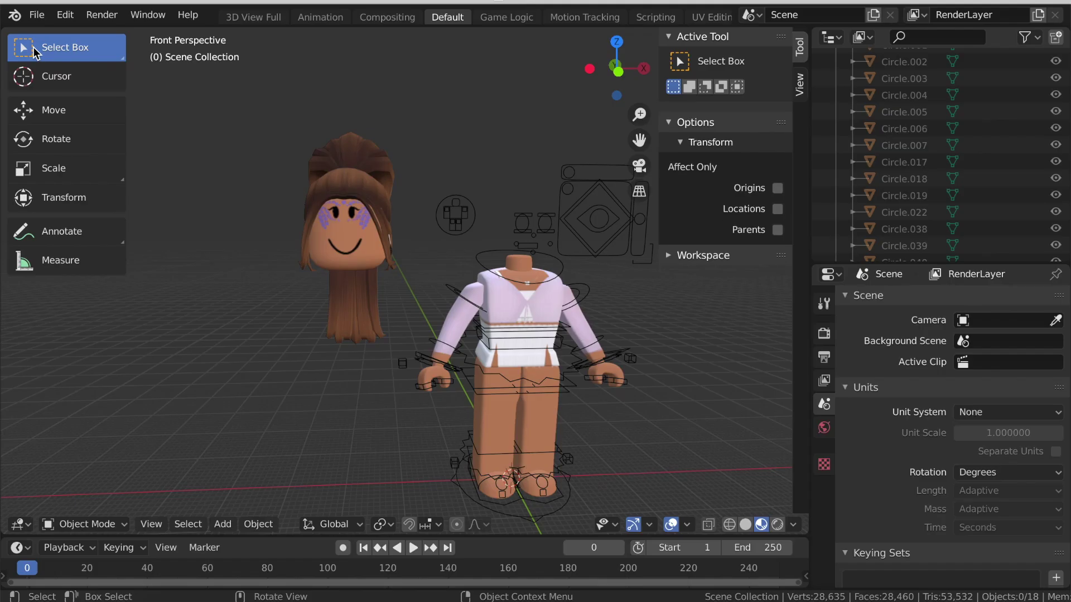
{"action": "left_click_drag", "start_coordinate": [253, 89], "coordinate": [419, 371]}
{"action": "right_click", "coordinate": [323, 324]}
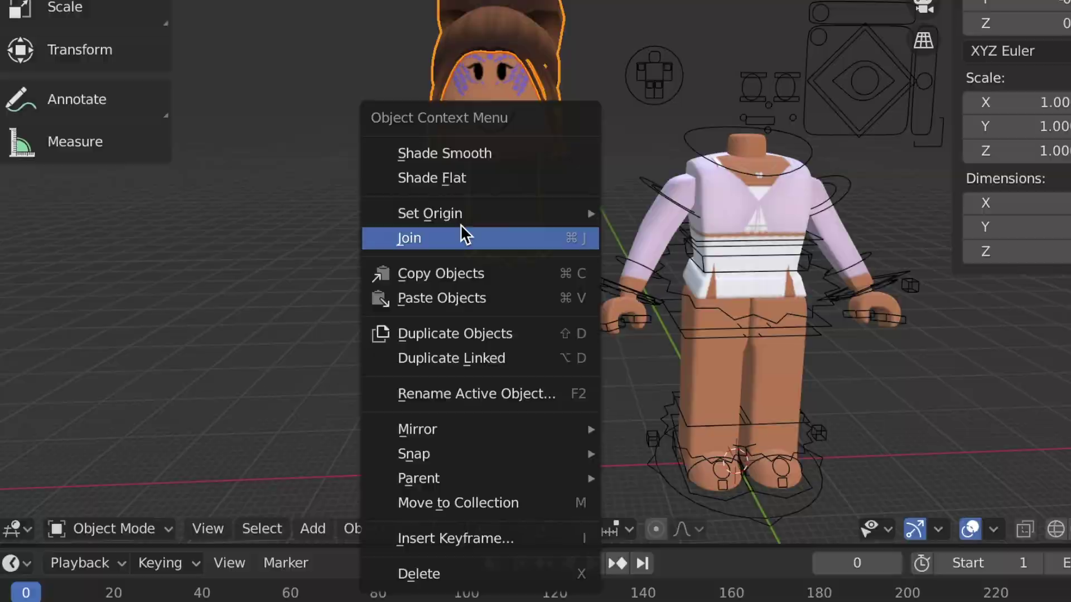
{"action": "left_click", "coordinate": [460, 236]}
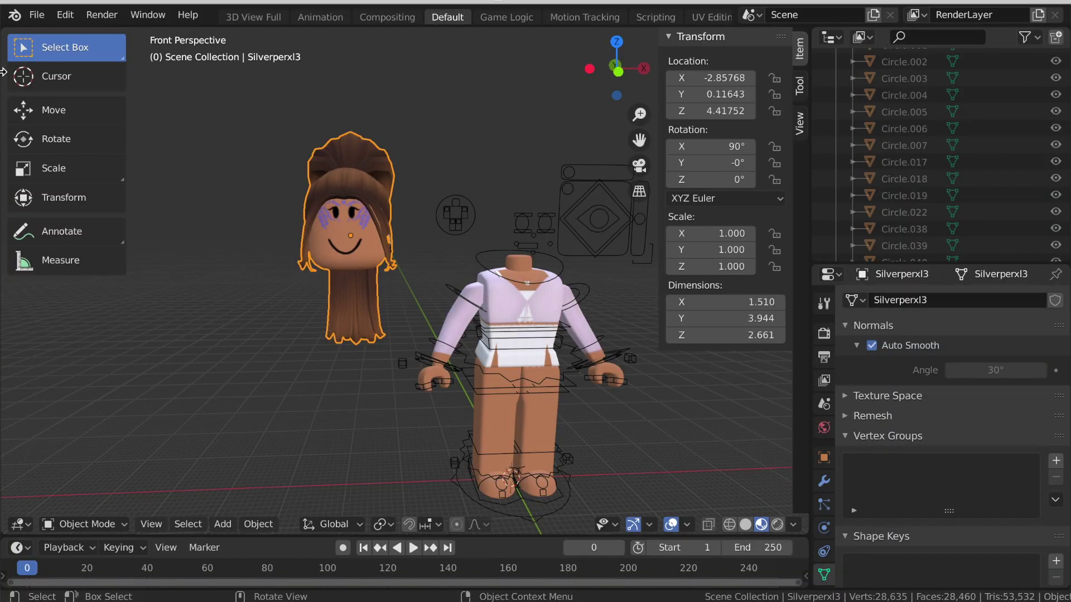
- Move the joined head and hair onto the headless body's neck
{"action": "left_click", "coordinate": [53, 109]}
{"action": "left_click_drag", "start_coordinate": [393, 237], "coordinate": [614, 218]}
{"action": "key", "text": "shift+grave"}
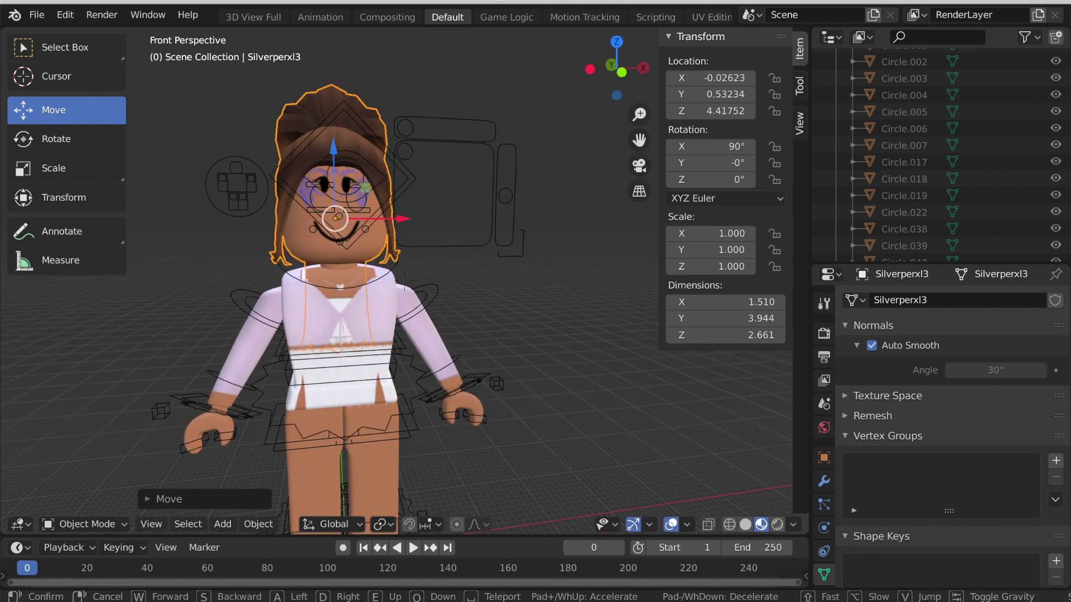
{"action": "key", "text": "Escape"}
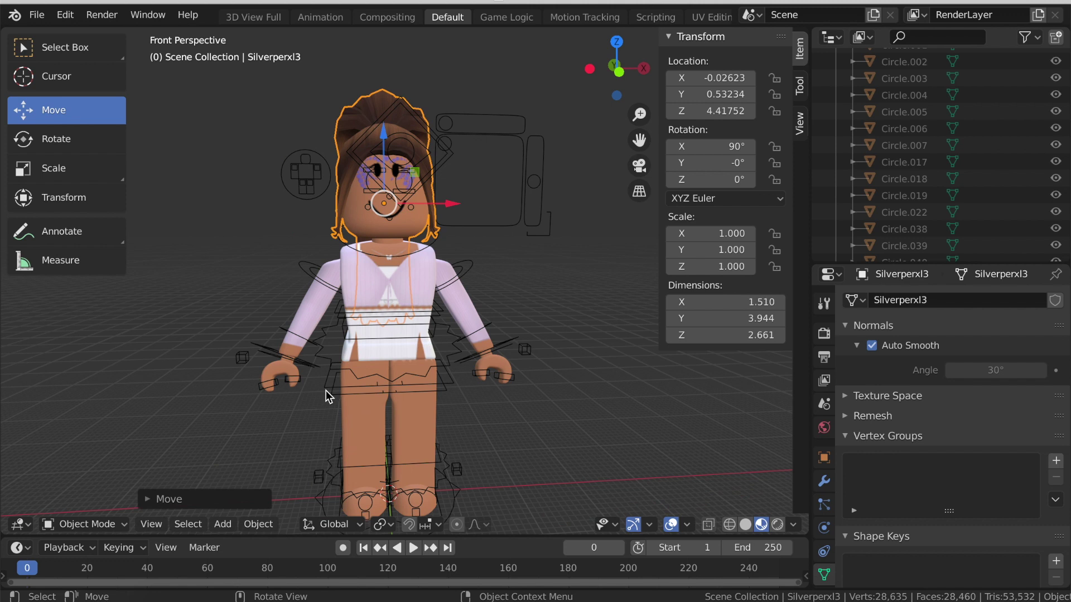
- Select the rig and switch it into Pose Mode
{"action": "left_click", "coordinate": [309, 344]}
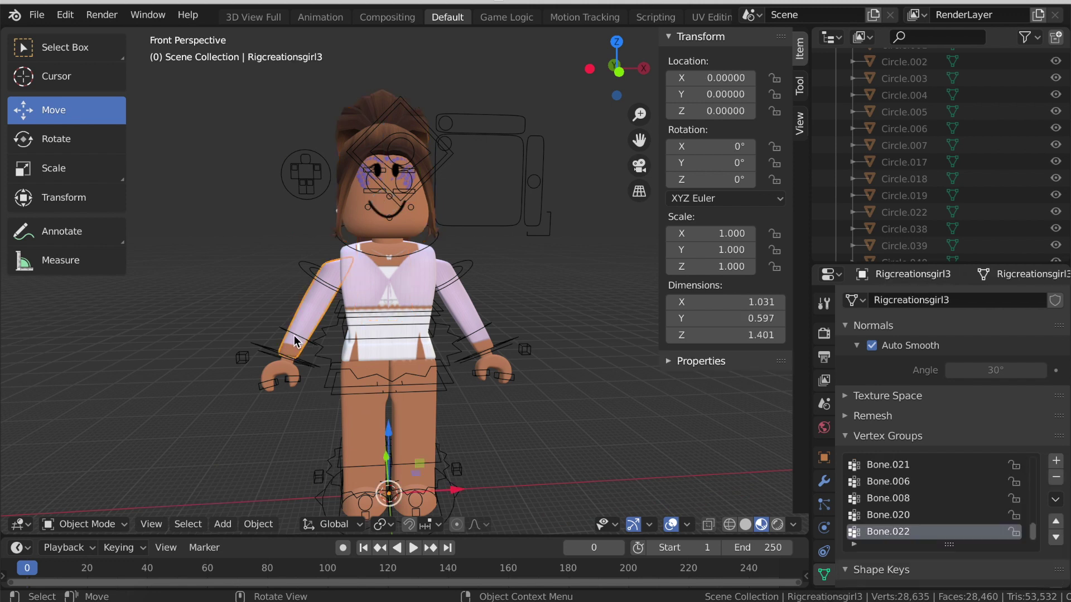
{"action": "left_click", "coordinate": [302, 268]}
{"action": "key", "text": "ctrl+Tab"}
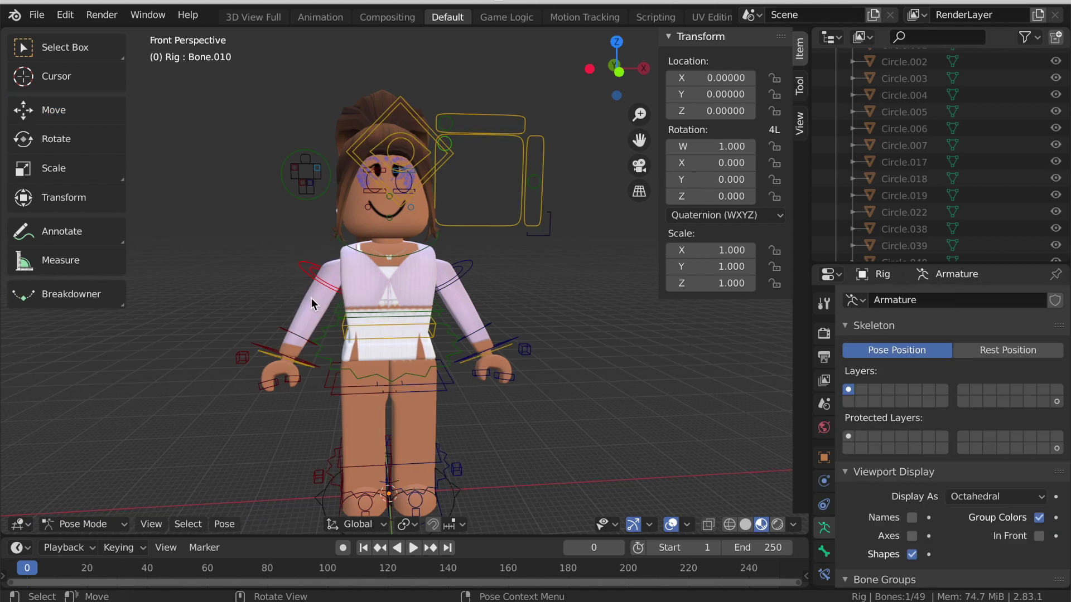
{"action": "left_click", "coordinate": [295, 337]}
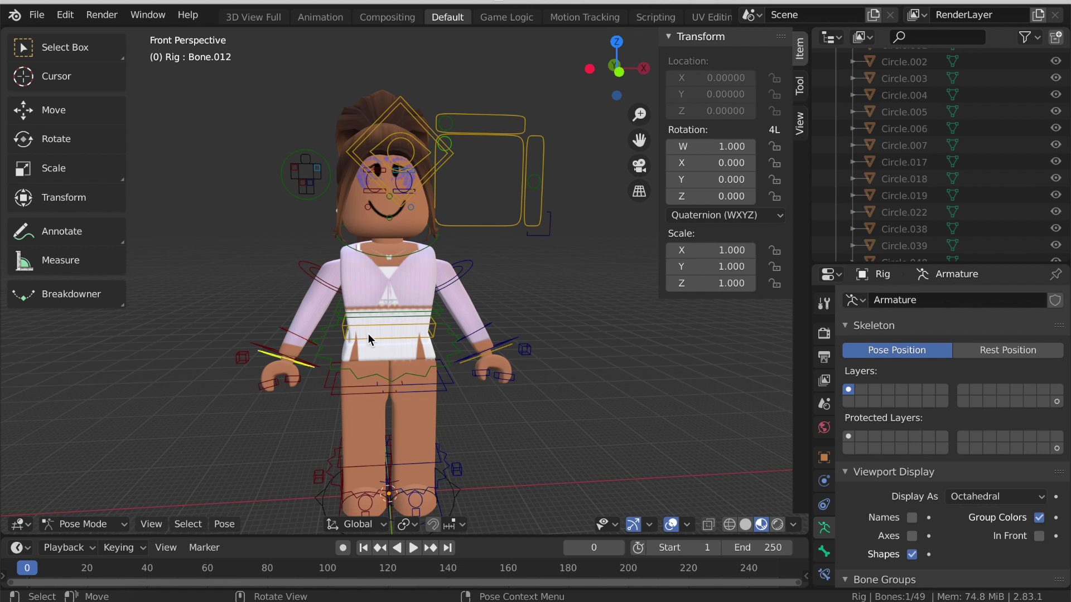
{"action": "left_click", "coordinate": [366, 318]}
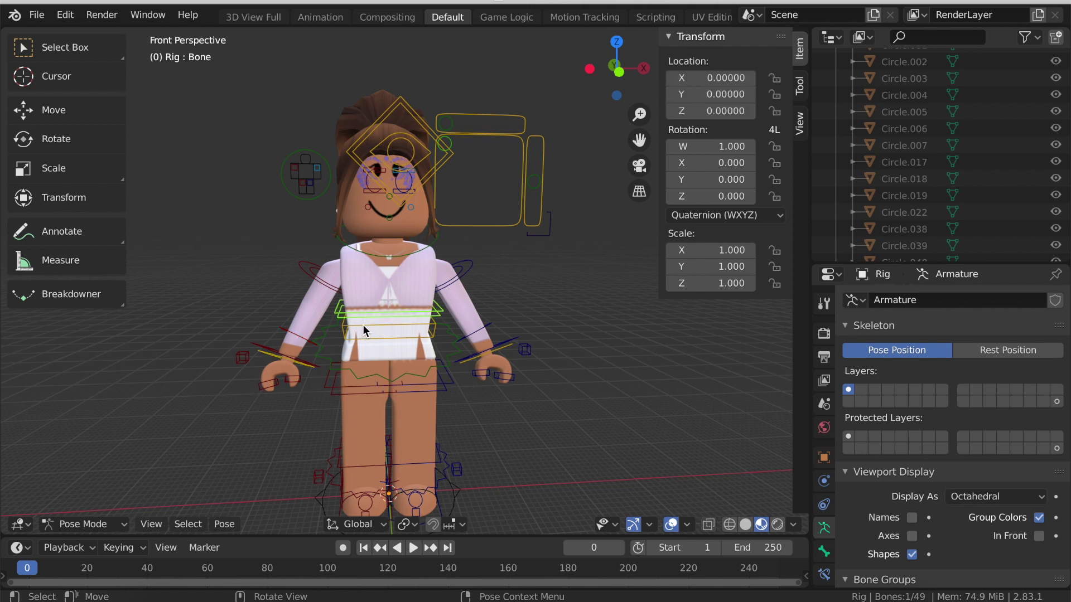
{"action": "left_click", "coordinate": [363, 325]}
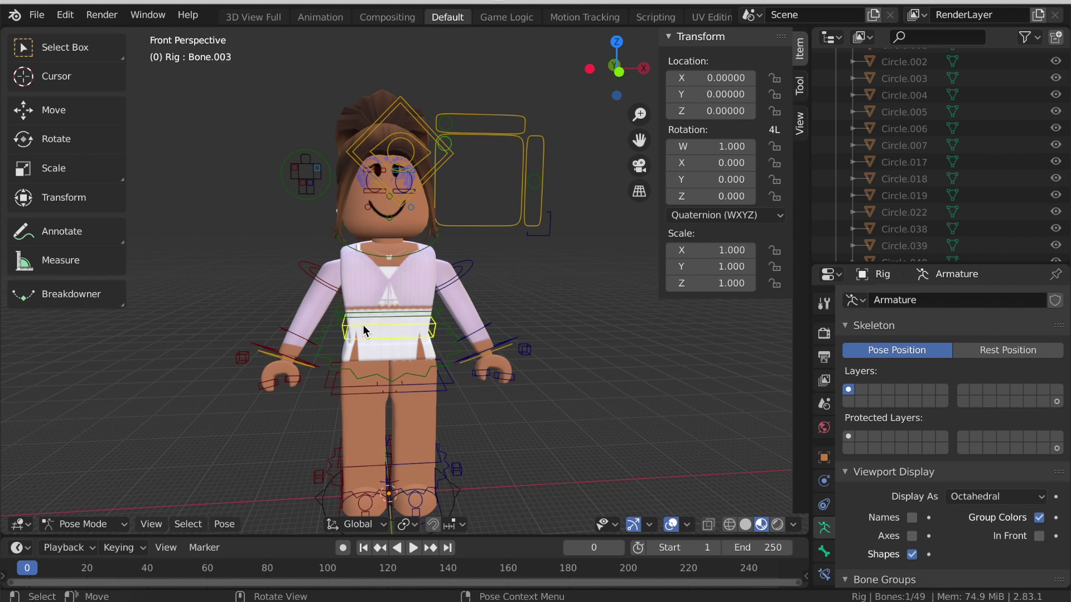
{"action": "left_click", "coordinate": [387, 377]}
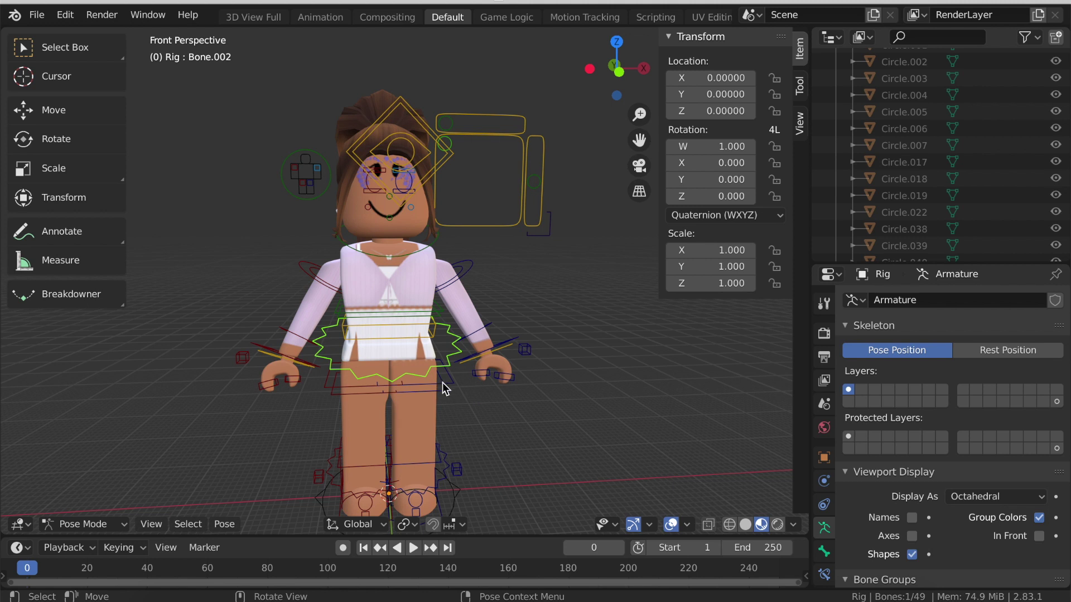
{"action": "left_click", "coordinate": [333, 383]}
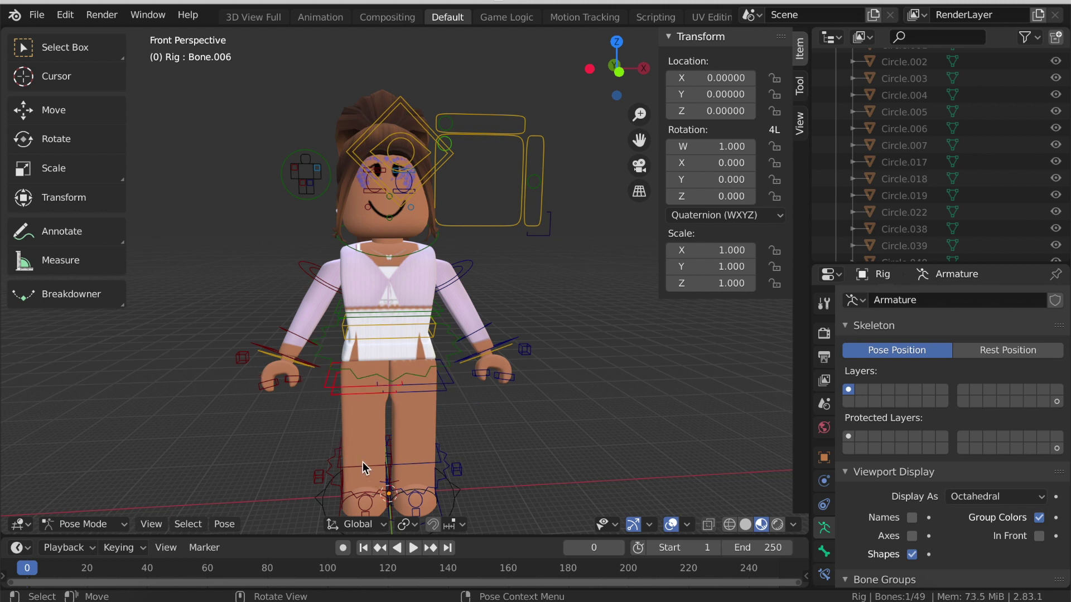
{"action": "left_click", "coordinate": [397, 462]}
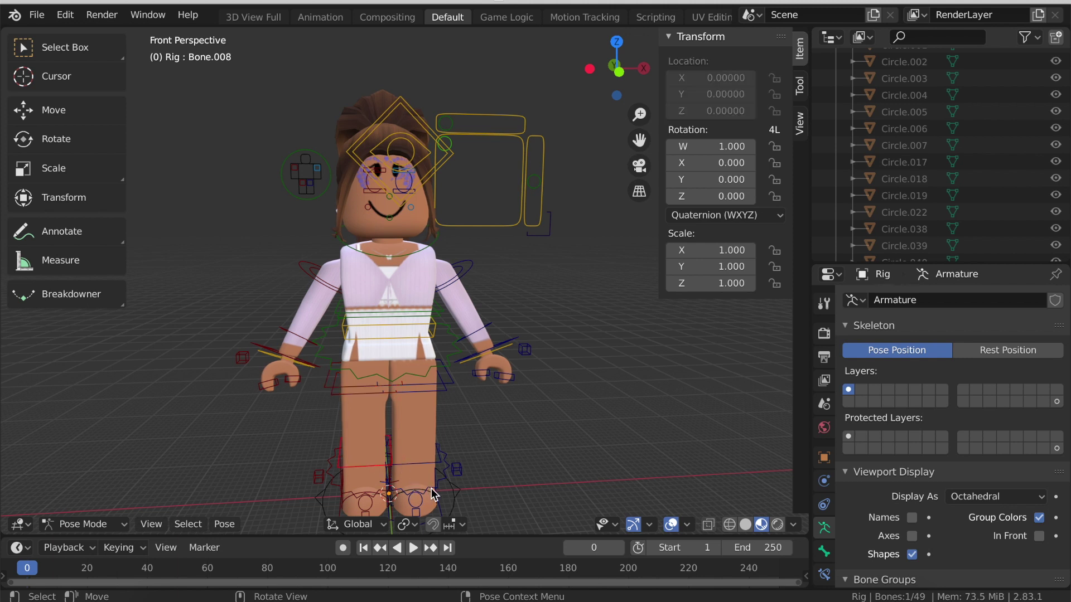
{"action": "left_click", "coordinate": [424, 456]}
- Bend one arm by rotating its forearm bone with the Rotate tool
{"action": "middle_click_drag", "start_coordinate": [424, 456], "coordinate": [406, 286]}
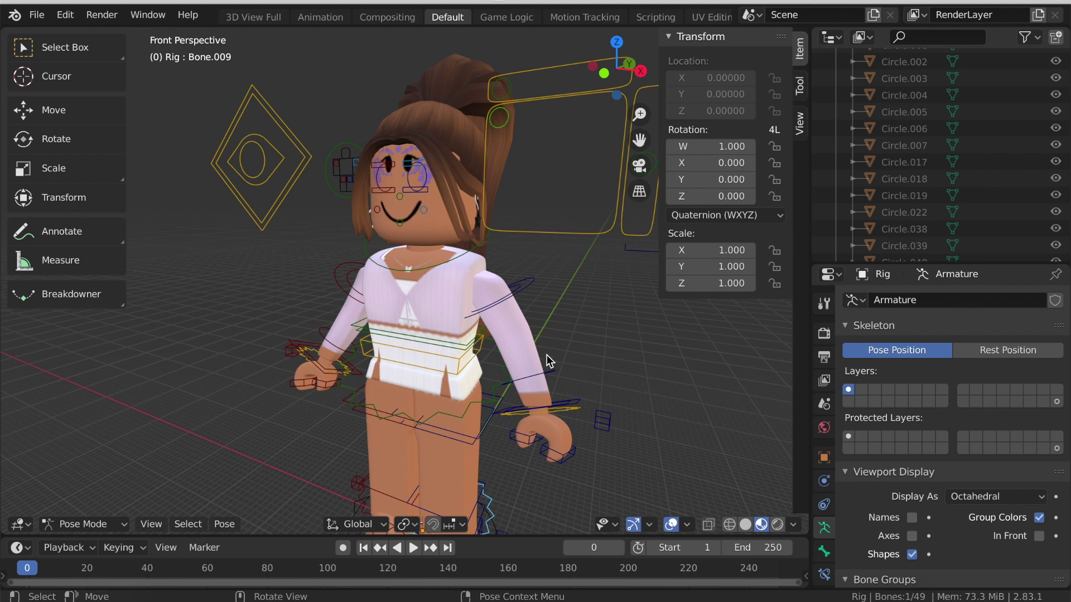
{"action": "left_click", "coordinate": [530, 381]}
{"action": "left_click", "coordinate": [84, 146]}
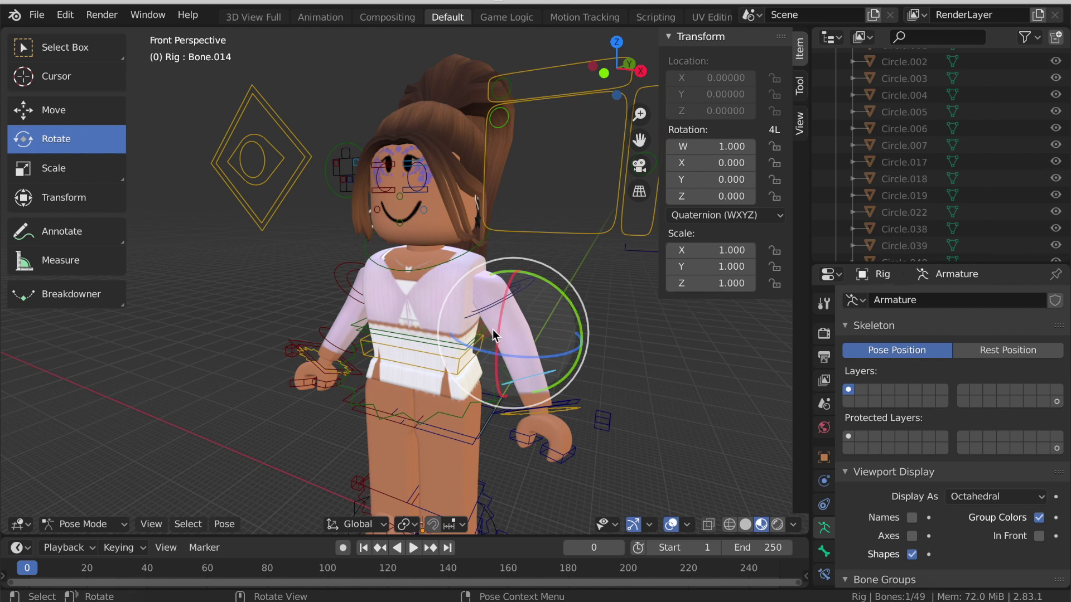
{"action": "left_click_drag", "start_coordinate": [498, 293], "coordinate": [501, 311]}
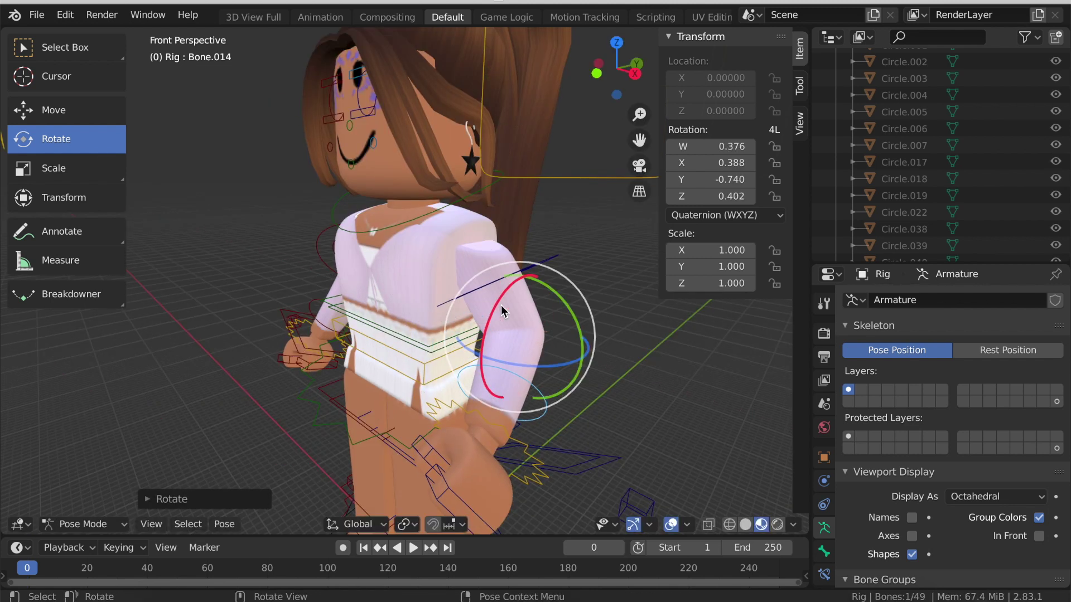
{"action": "key", "text": "shift+grave"}
{"action": "key", "text": "s"}
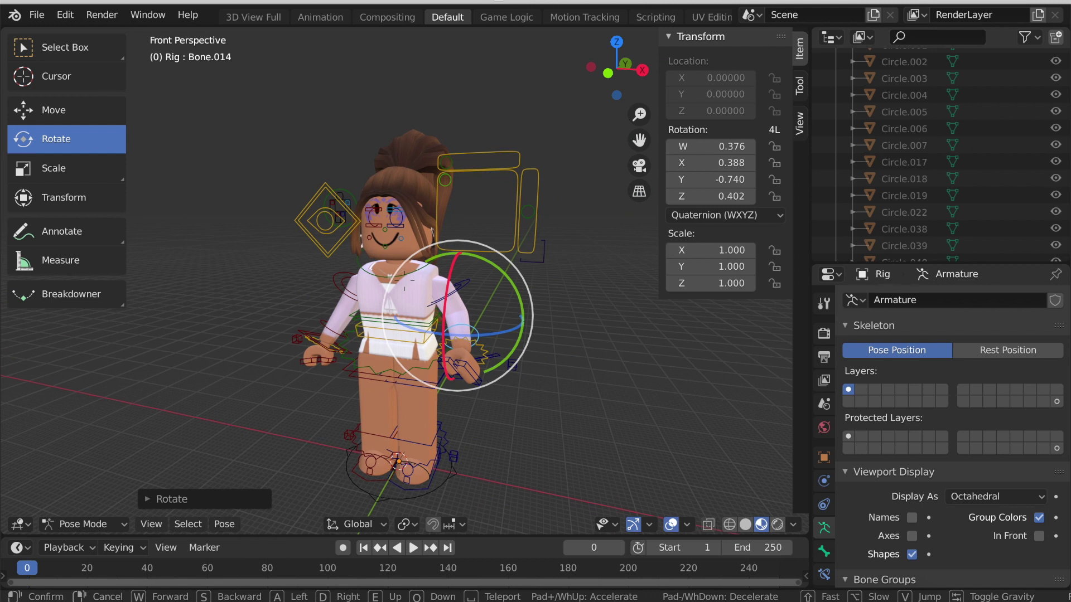
{"action": "key", "text": "w"}
{"action": "left_click", "coordinate": [437, 273]}
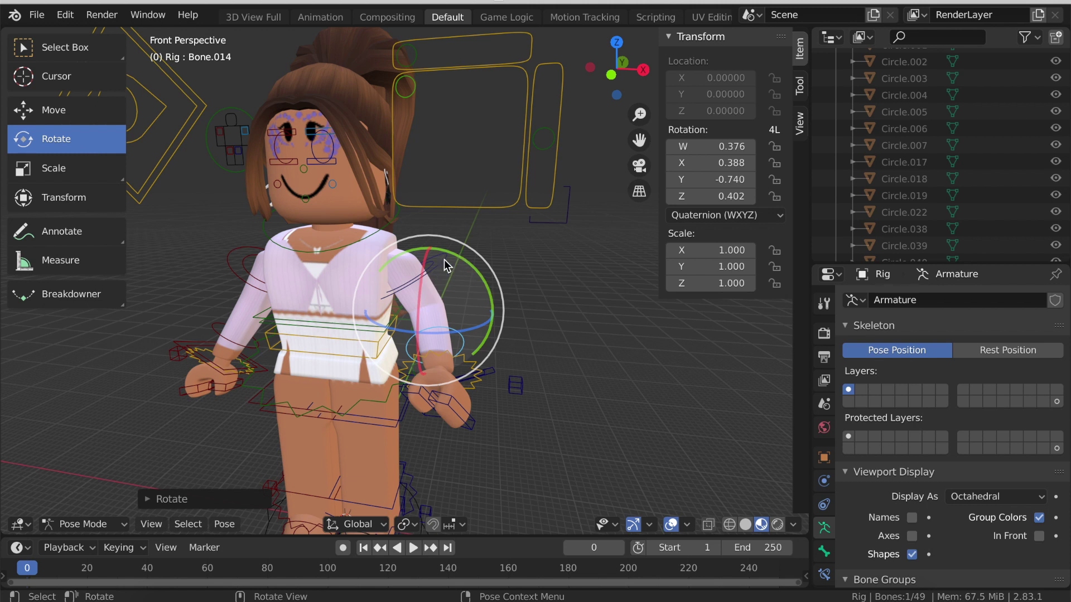
- Rotate the shoulder bone to swing that arm
{"action": "left_click", "coordinate": [445, 260]}
{"action": "left_click_drag", "start_coordinate": [461, 246], "coordinate": [391, 287]}
{"action": "key", "text": "shift+grave"}
{"action": "left_click_drag", "start_coordinate": [423, 234], "coordinate": [410, 248]}
{"action": "key", "text": "shift+grave"}
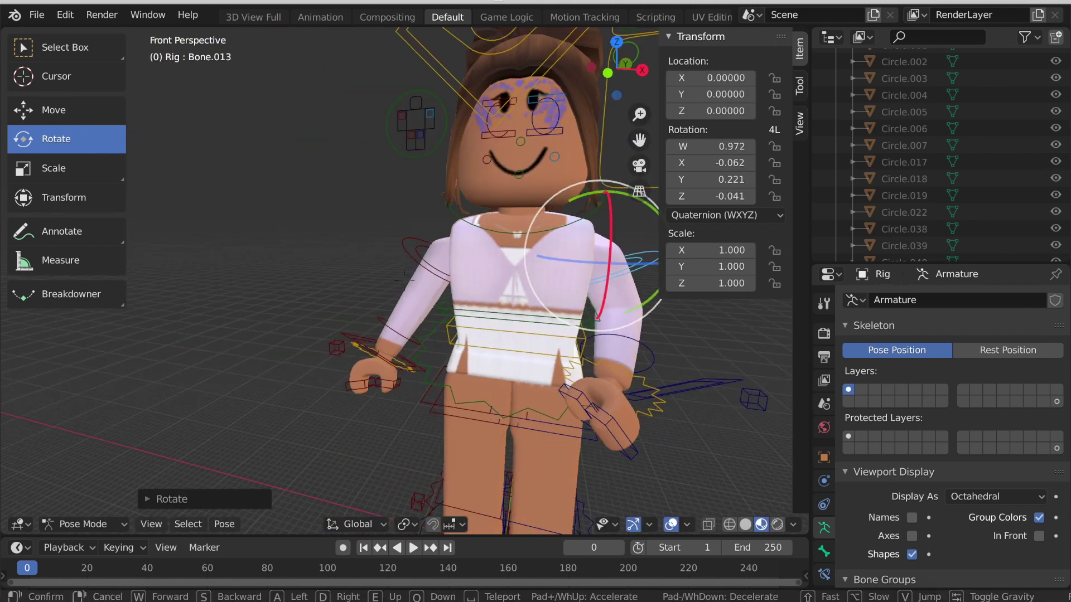
{"action": "key", "text": "Escape"}
- Rotate the other upper arm bone forward and around its X axis
{"action": "left_click", "coordinate": [321, 328]}
{"action": "left_click_drag", "start_coordinate": [321, 328], "coordinate": [357, 268]}
{"action": "key", "text": "shift+grave"}
{"action": "left_click", "coordinate": [446, 304]}
{"action": "left_click_drag", "start_coordinate": [447, 304], "coordinate": [429, 334]}
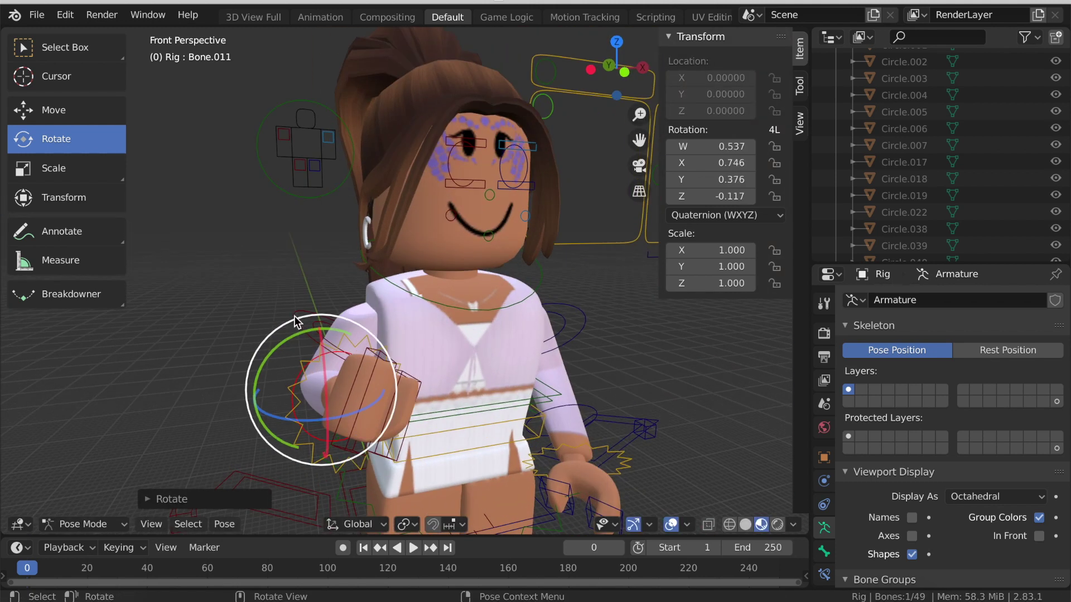
- Rotate the upper leg bone slightly and raise the hand bone toward the face
{"action": "left_click", "coordinate": [301, 324]}
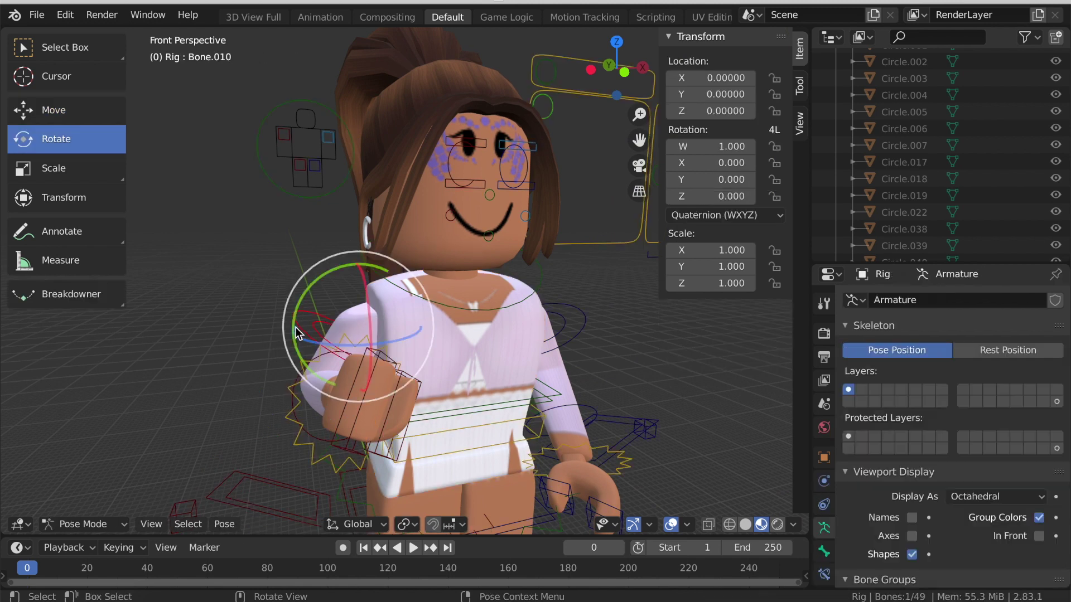
{"action": "left_click_drag", "start_coordinate": [367, 291], "coordinate": [423, 334]}
{"action": "left_click", "coordinate": [382, 227]}
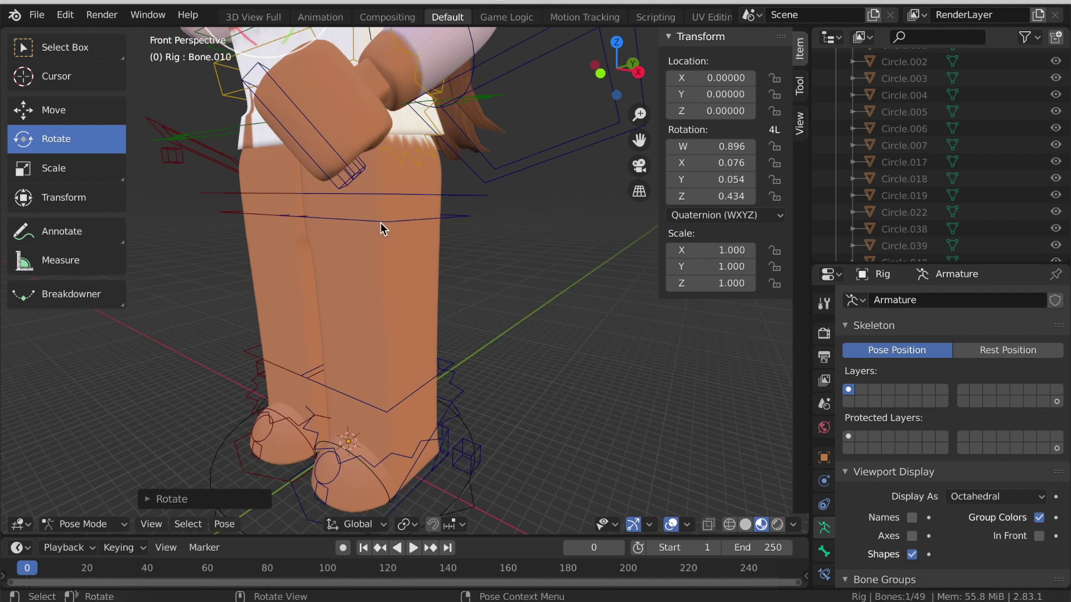
{"action": "left_click", "coordinate": [334, 146]}
{"action": "left_click_drag", "start_coordinate": [335, 127], "coordinate": [335, 108]}
- Frame the whole posed avatar, then expand the Film panel in the Render properties
{"action": "key", "text": "shift+grave"}
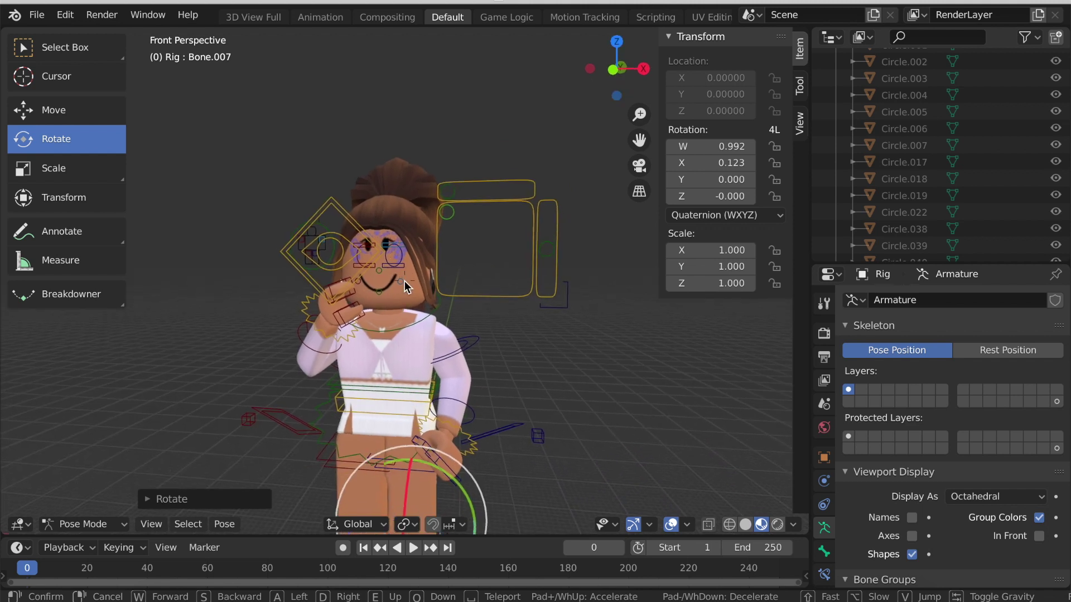
{"action": "left_click", "coordinate": [404, 281]}
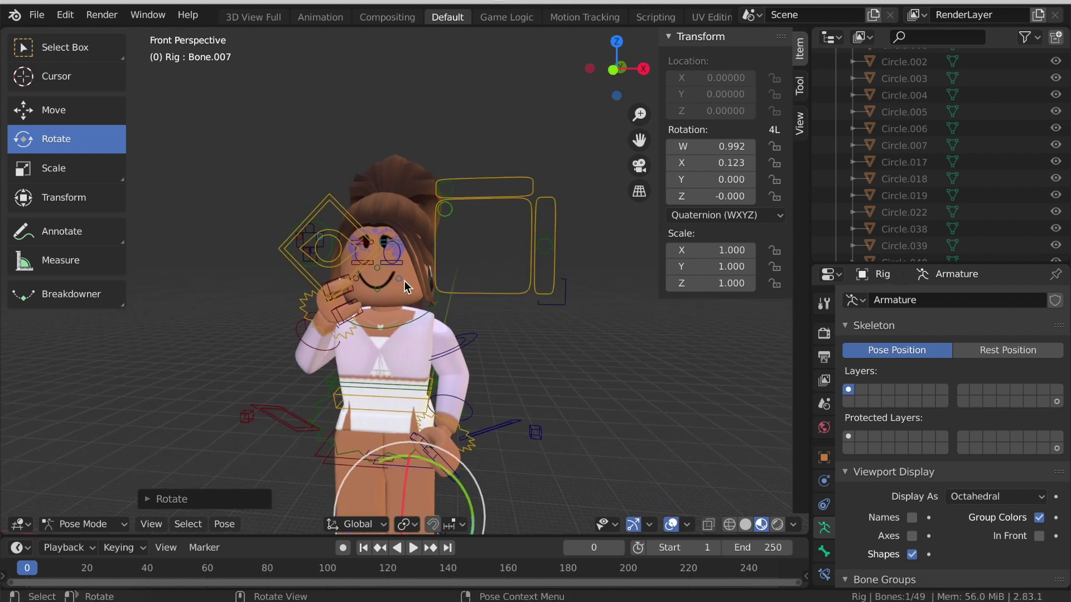
{"action": "left_click", "coordinate": [824, 357]}
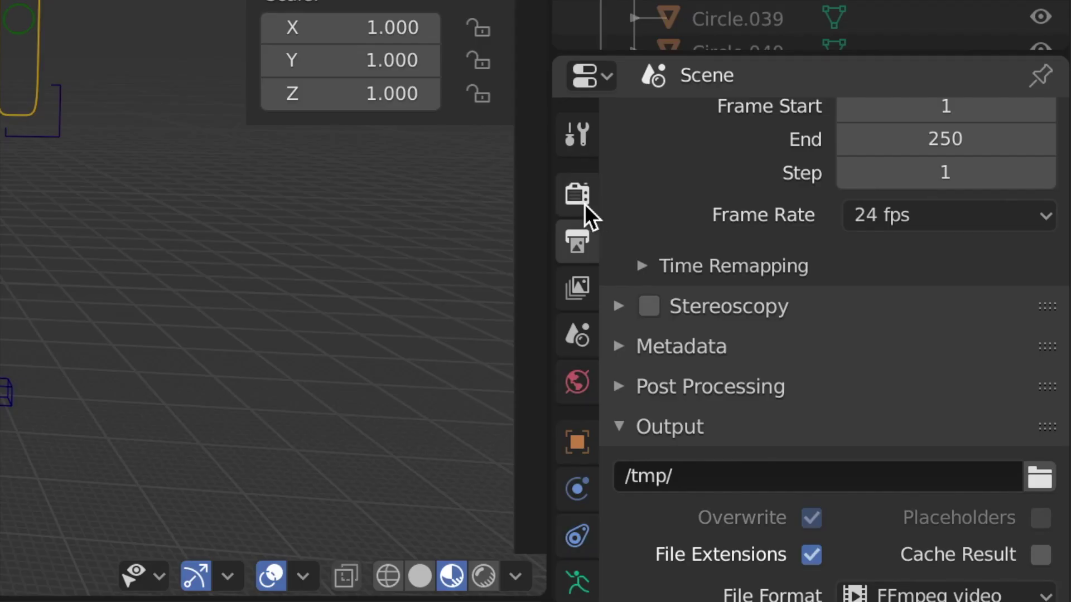
{"action": "left_click", "coordinate": [824, 333]}
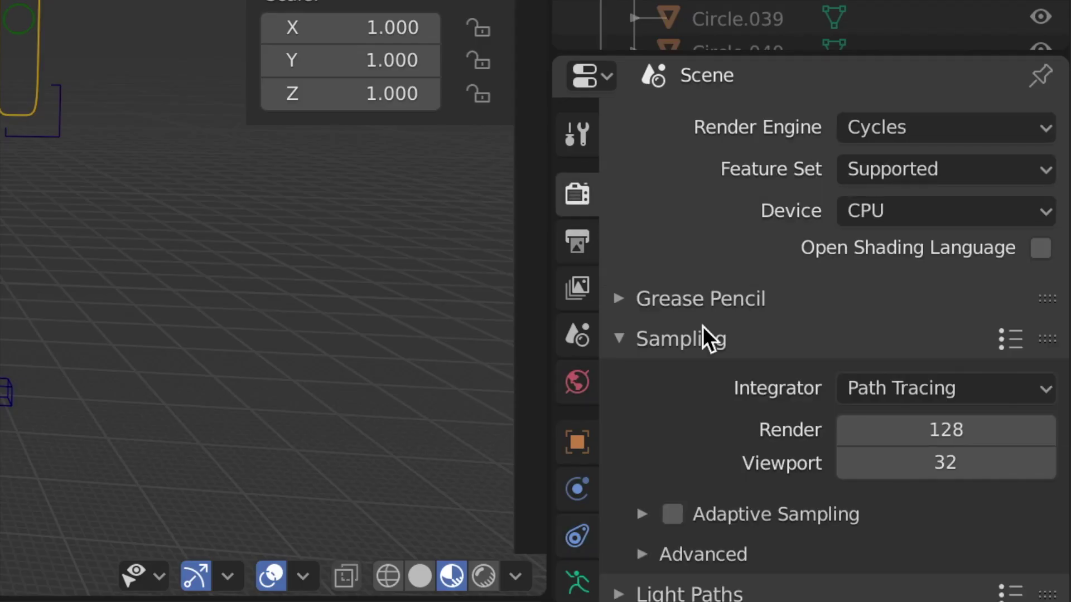
{"action": "scroll", "coordinate": [681, 357], "scroll_direction": "down", "scroll_amount": 8}
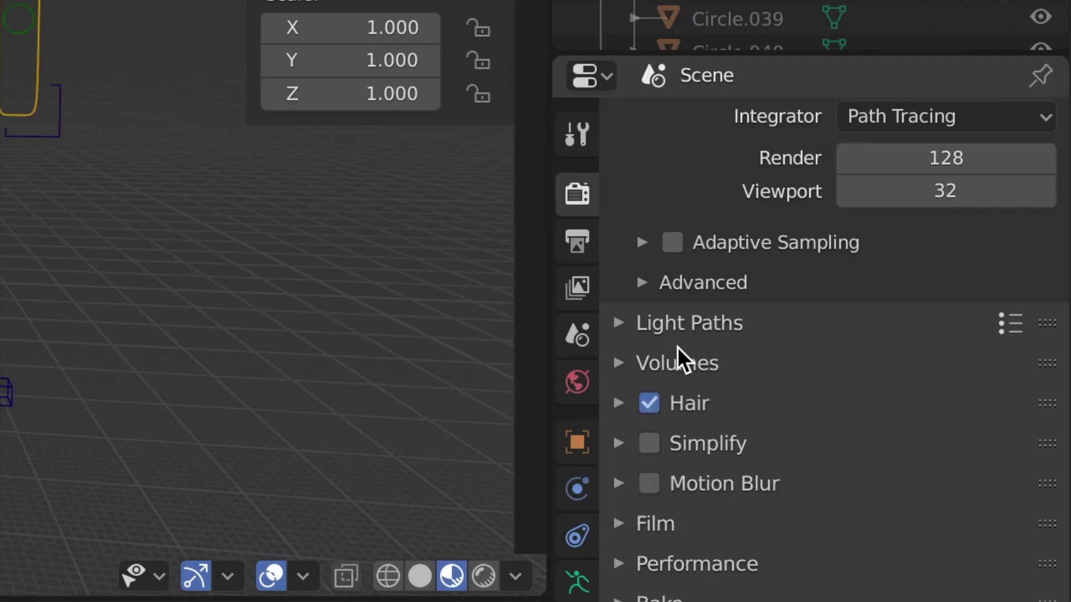
{"action": "left_click", "coordinate": [615, 516]}
{"action": "scroll", "coordinate": [613, 506], "scroll_direction": "down", "scroll_amount": 2}
{"action": "scroll", "coordinate": [614, 507], "scroll_direction": "down", "scroll_amount": 3}
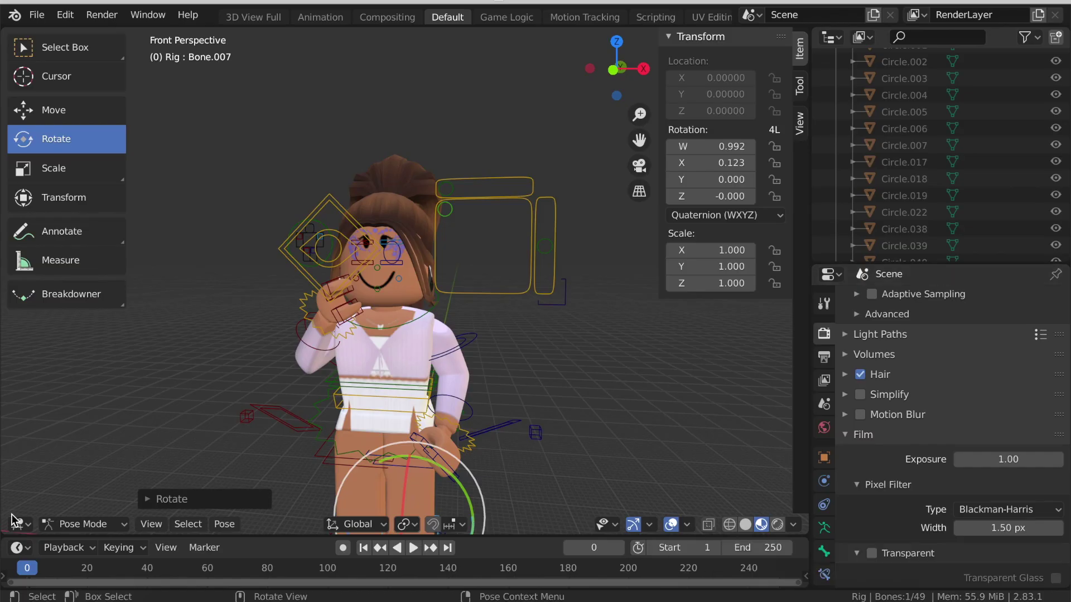
{"action": "left_click", "coordinate": [71, 529]}
- Return to Object Mode, deselect everything and add a plane
{"action": "left_click", "coordinate": [78, 503]}
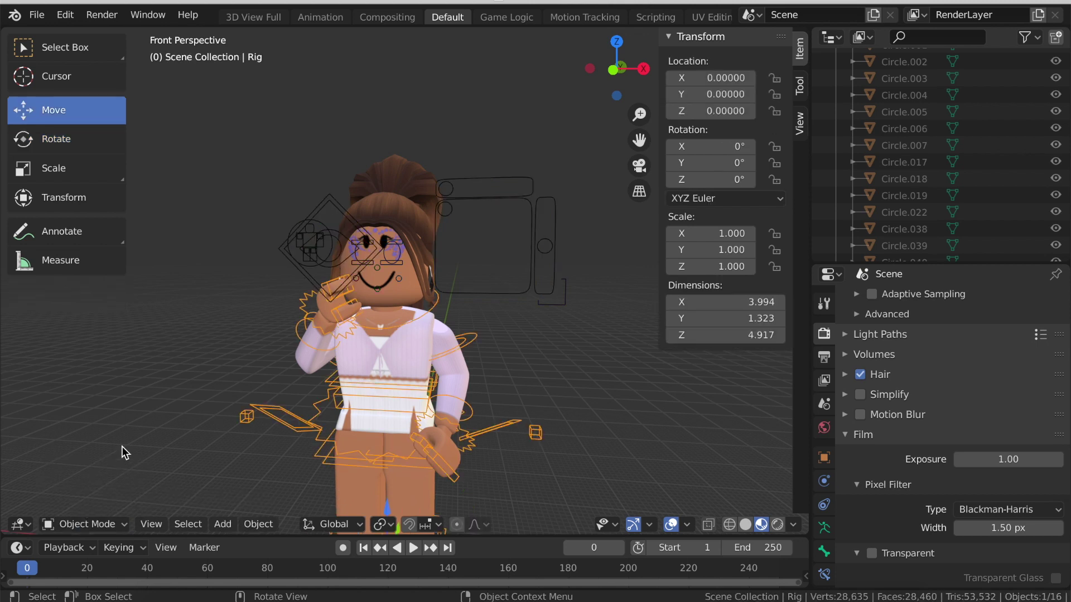
{"action": "key", "text": "alt+a"}
{"action": "key", "text": "shift+a"}
{"action": "mouse_move", "coordinate": [114, 277]}
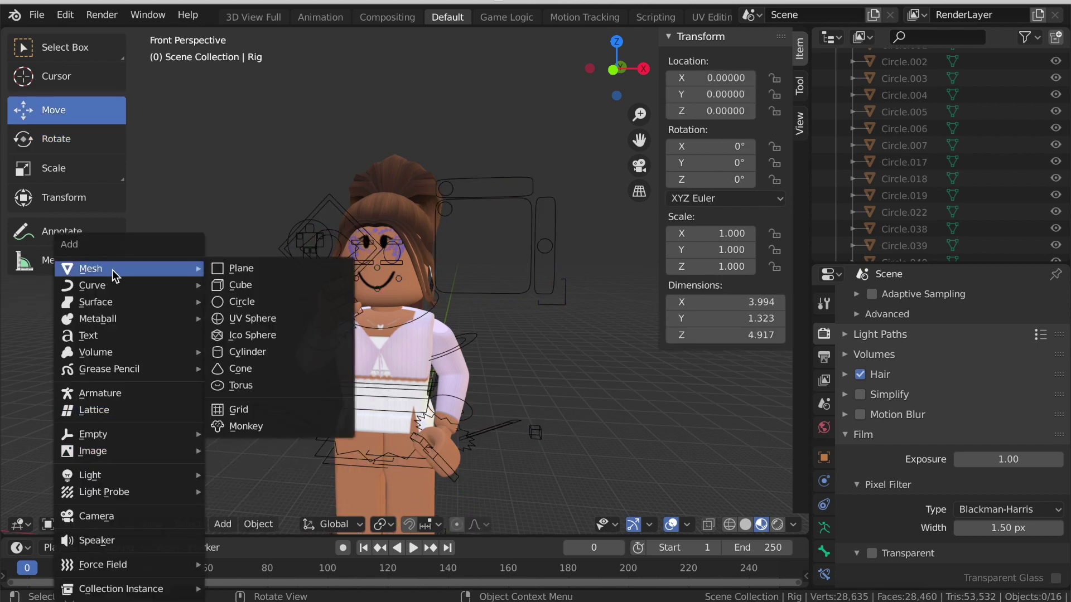
{"action": "left_click", "coordinate": [223, 270]}
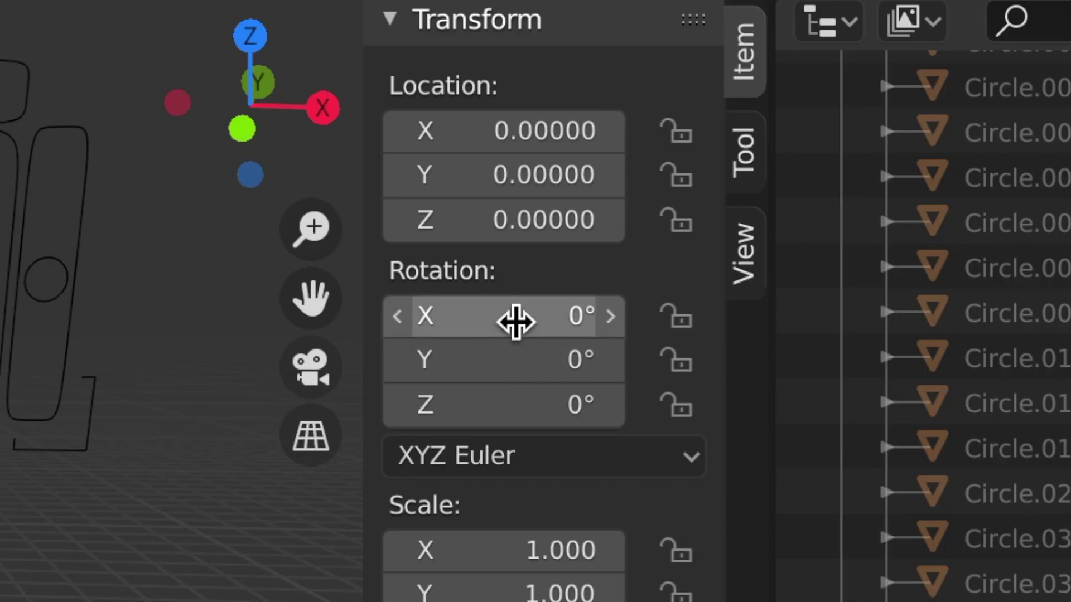
- Stand the plane upright at 90° X rotation, enlarge it and push it behind the avatar
{"action": "left_click", "coordinate": [516, 314]}
{"action": "type", "text": "90"}
{"action": "key", "text": "Return"}
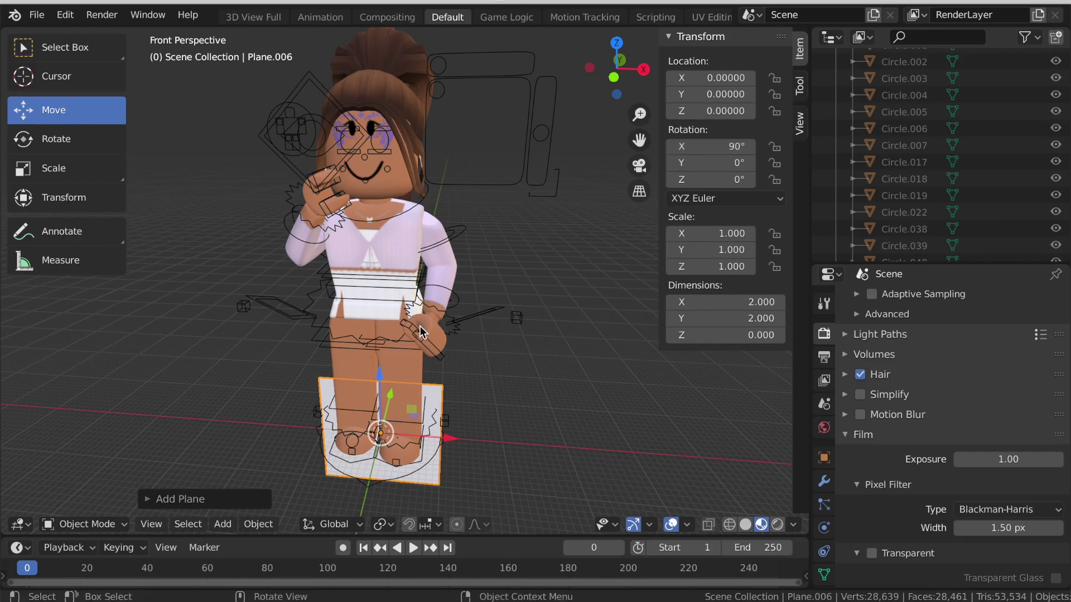
{"action": "key", "text": "s"}
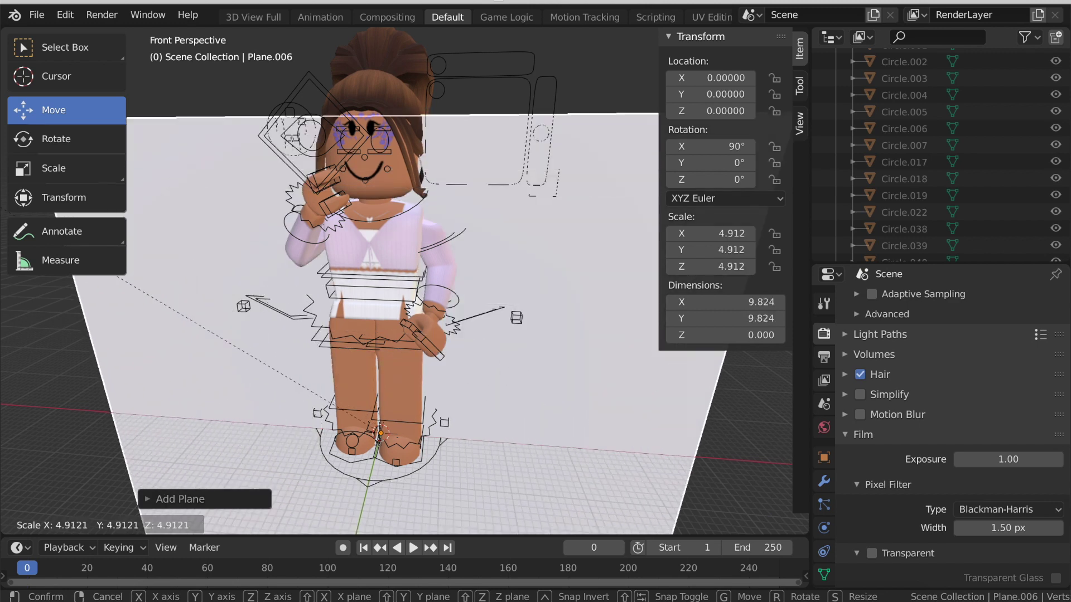
{"action": "key", "text": "Return"}
{"action": "key", "text": "shift+grave"}
{"action": "key", "text": "g"}
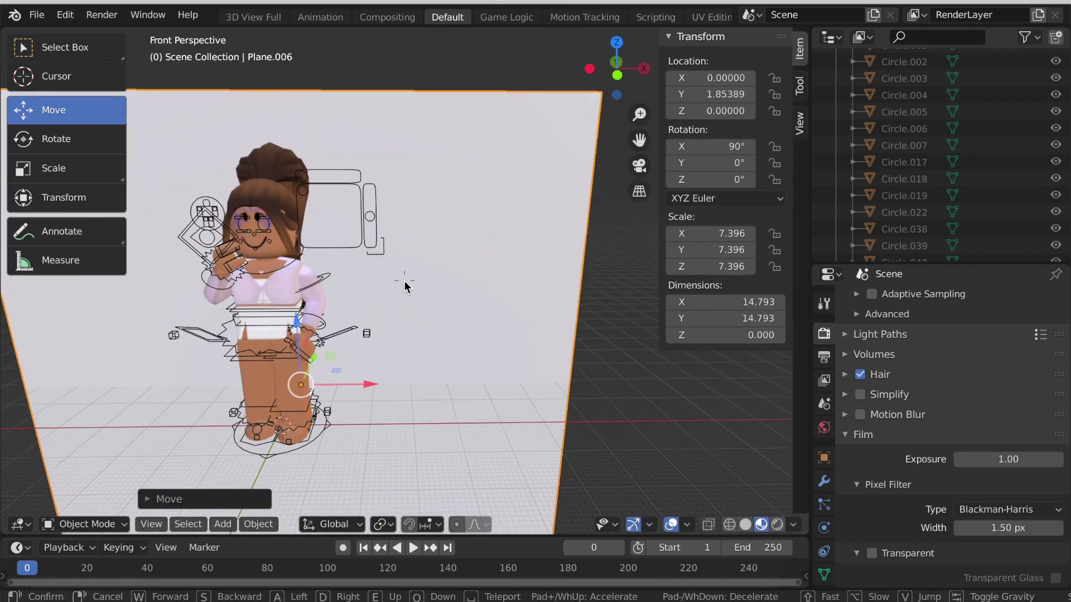
{"action": "key", "text": "Return"}
- Create a new material for the plane and paste a light-blue Base Color
{"action": "scroll", "coordinate": [818, 427], "scroll_direction": "down", "scroll_amount": 3}
{"action": "left_click", "coordinate": [823, 539]}
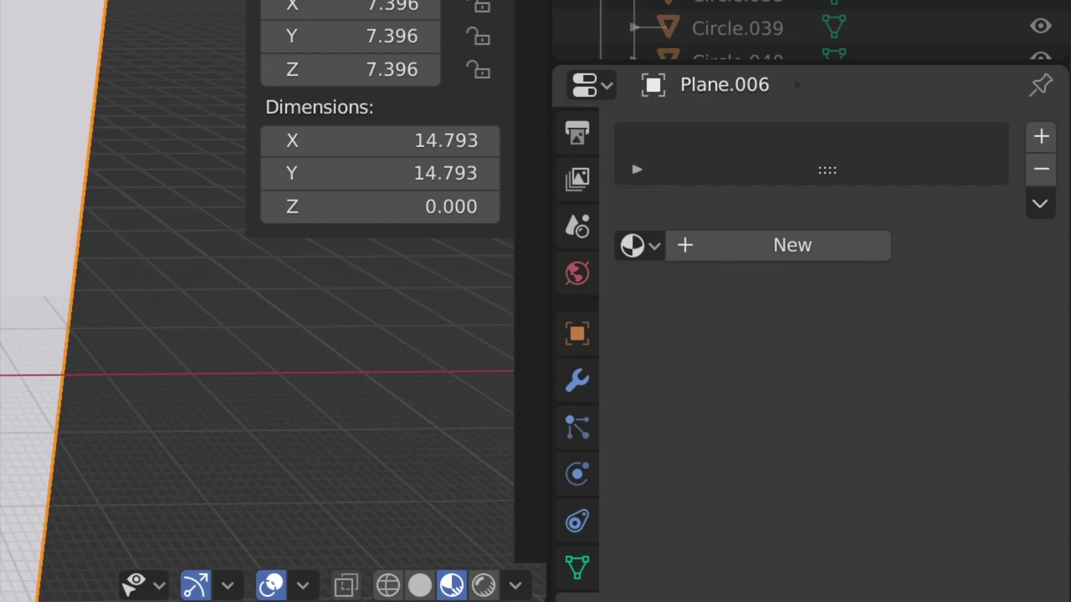
{"action": "left_click", "coordinate": [756, 248]}
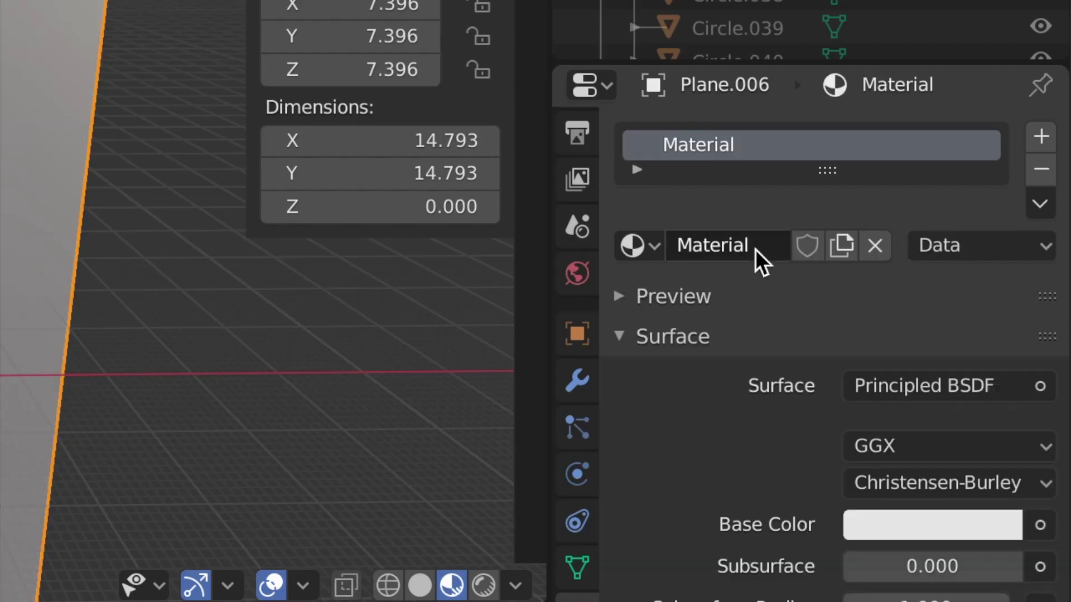
{"action": "left_click", "coordinate": [859, 523]}
{"action": "key", "text": "ctrl+v"}
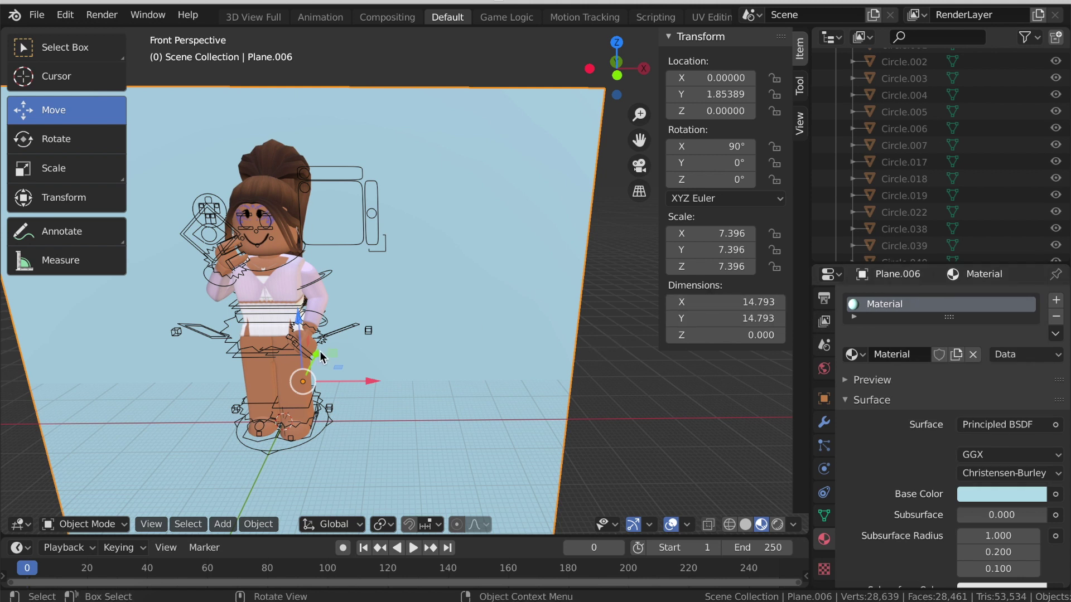
- Add a camera and view the scene through it as the active camera
{"action": "key", "text": "shift+a"}
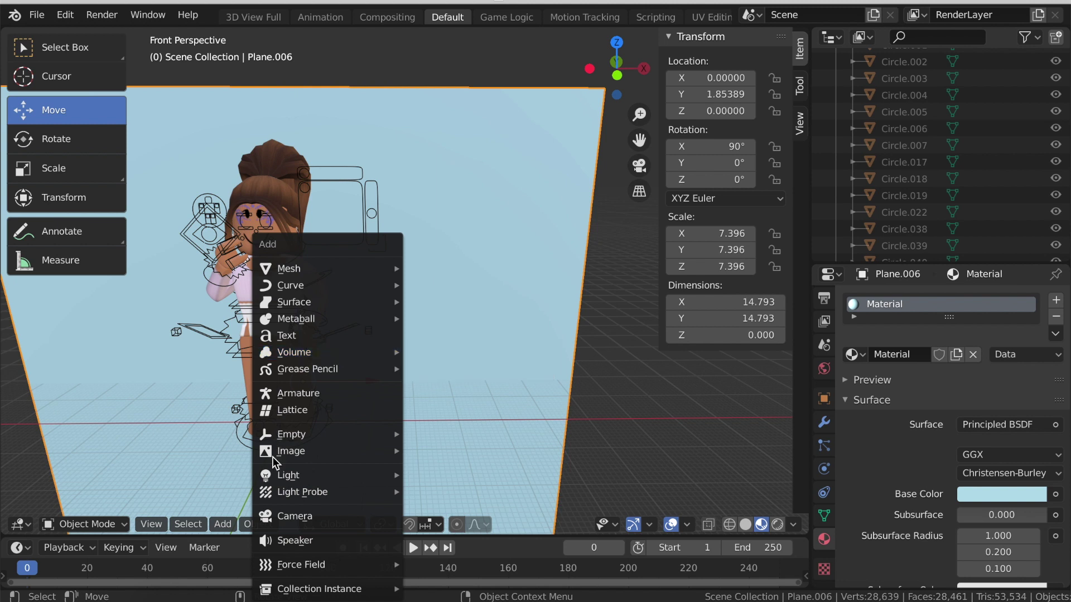
{"action": "left_click", "coordinate": [294, 516]}
{"action": "left_click", "coordinate": [151, 524]}
{"action": "mouse_move", "coordinate": [160, 356]}
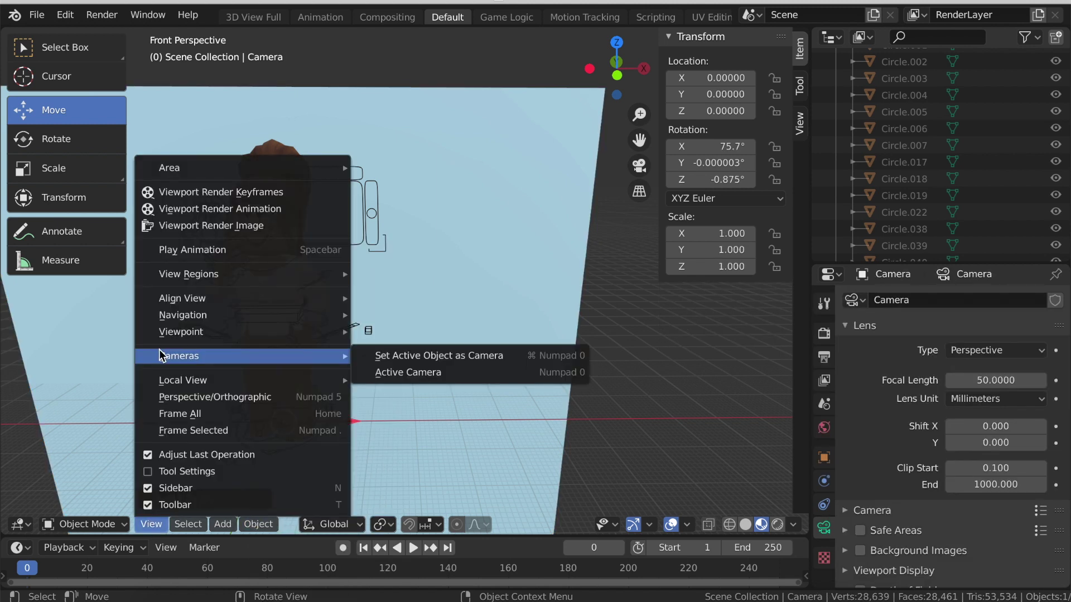
{"action": "left_click", "coordinate": [377, 373]}
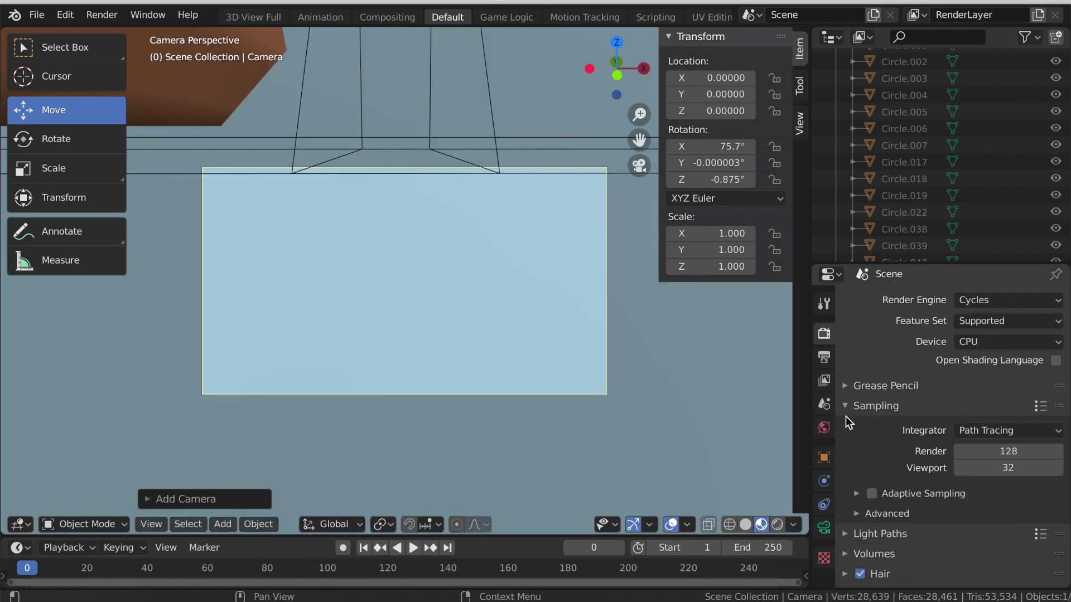
- Set the output Resolution X and Y both to 10000 px
{"action": "left_click", "coordinate": [824, 360]}
{"action": "scroll", "coordinate": [976, 312], "scroll_direction": "up", "scroll_amount": 4}
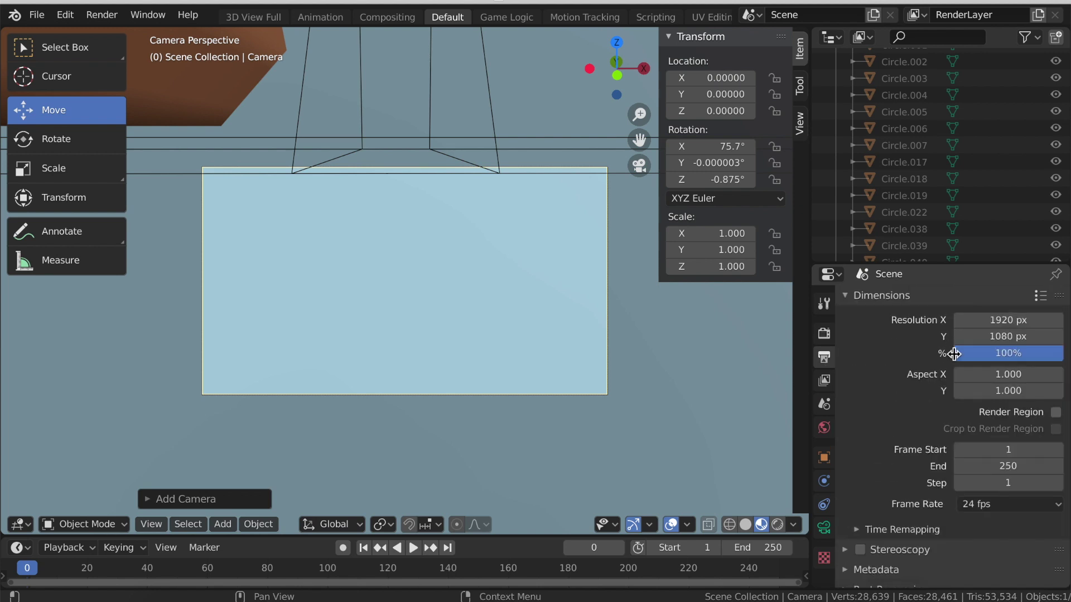
{"action": "left_click", "coordinate": [990, 321]}
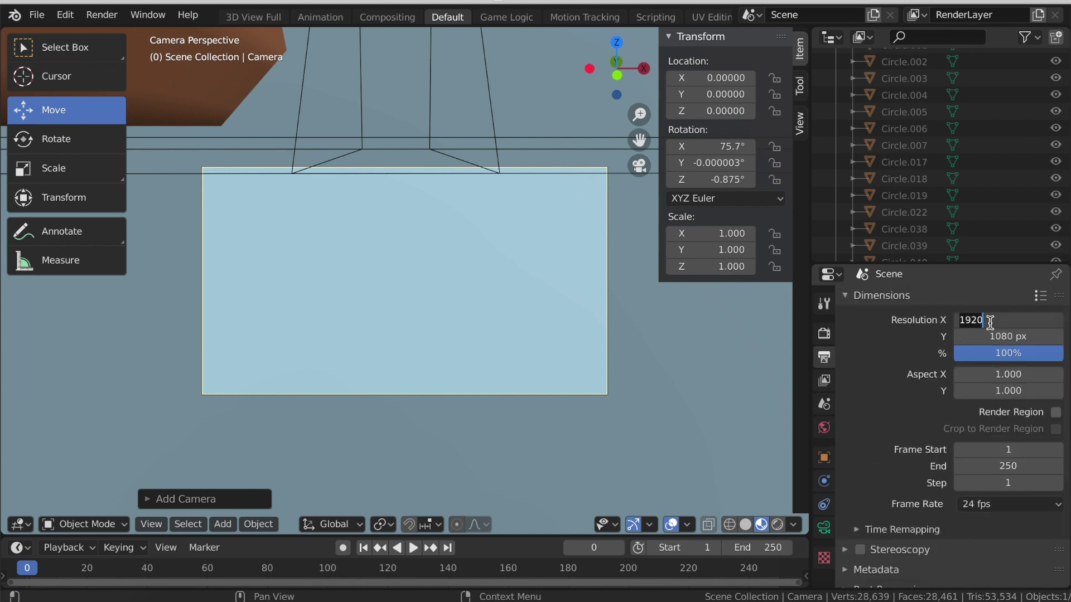
{"action": "type", "text": "10000"}
{"action": "key", "text": "Return"}
{"action": "type", "text": "10000"}
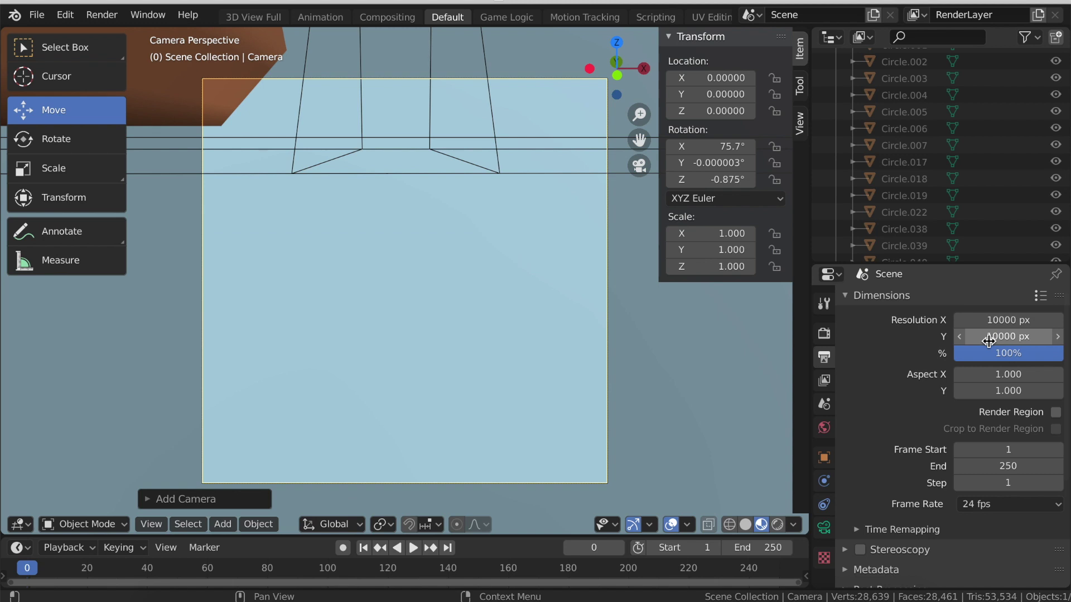
- Fly the camera backward with walk navigation to frame the whole avatar
{"action": "key", "text": "shift+grave"}
{"action": "key", "text": "s"}
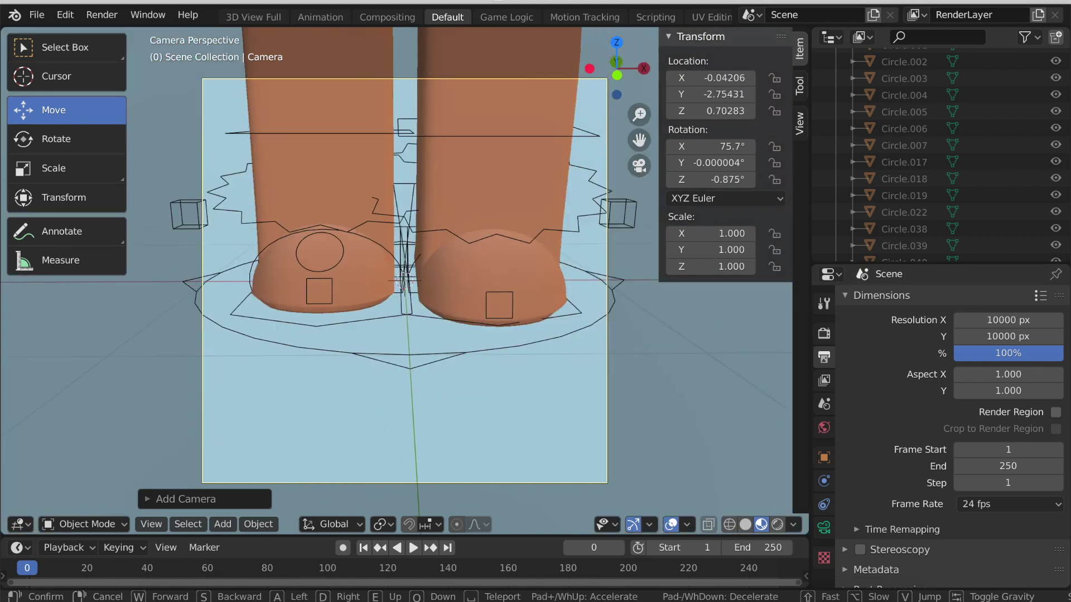
{"action": "key", "text": "e"}
{"action": "left_click", "coordinate": [404, 281]}
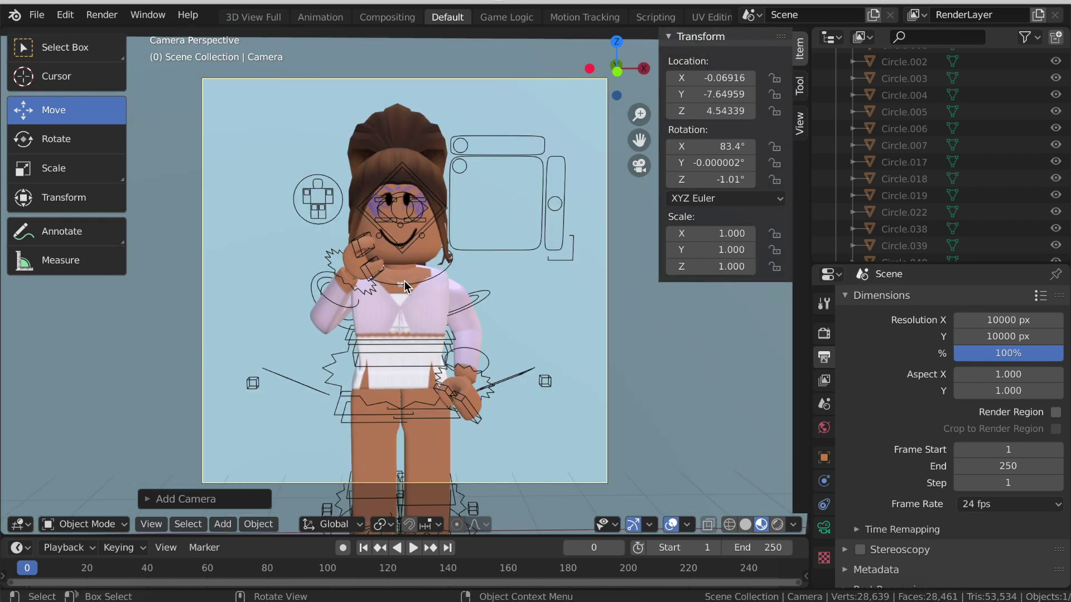
- Set Resolution % to 50 and the output file format to PNG
{"action": "left_click", "coordinate": [985, 357]}
{"action": "key", "text": "BackSpace"}
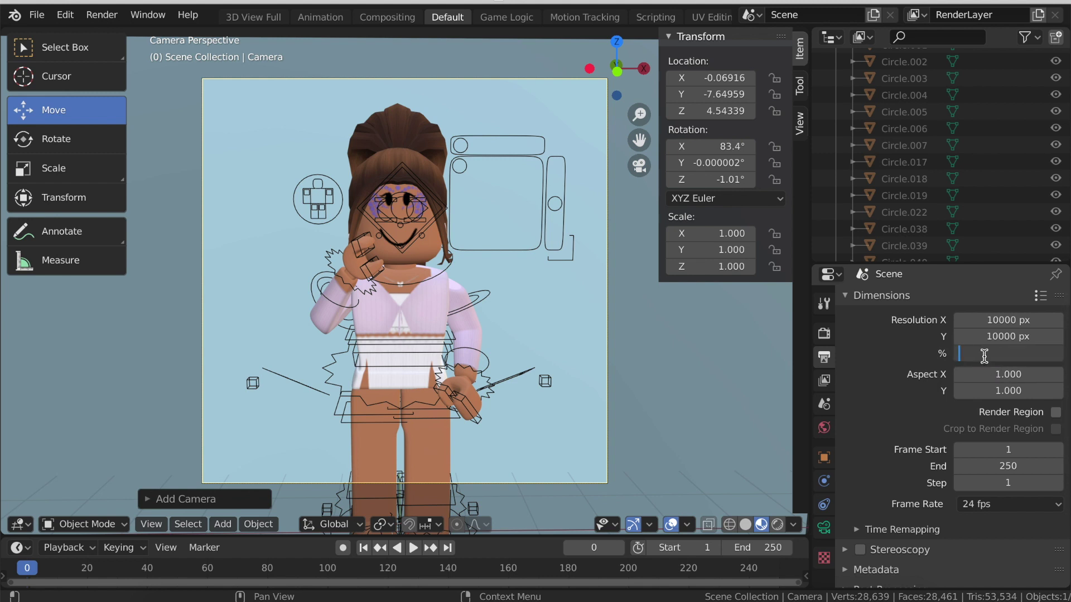
{"action": "type", "text": "50"}
{"action": "key", "text": "Return"}
{"action": "scroll", "coordinate": [870, 32], "scroll_direction": "down", "scroll_amount": 7}
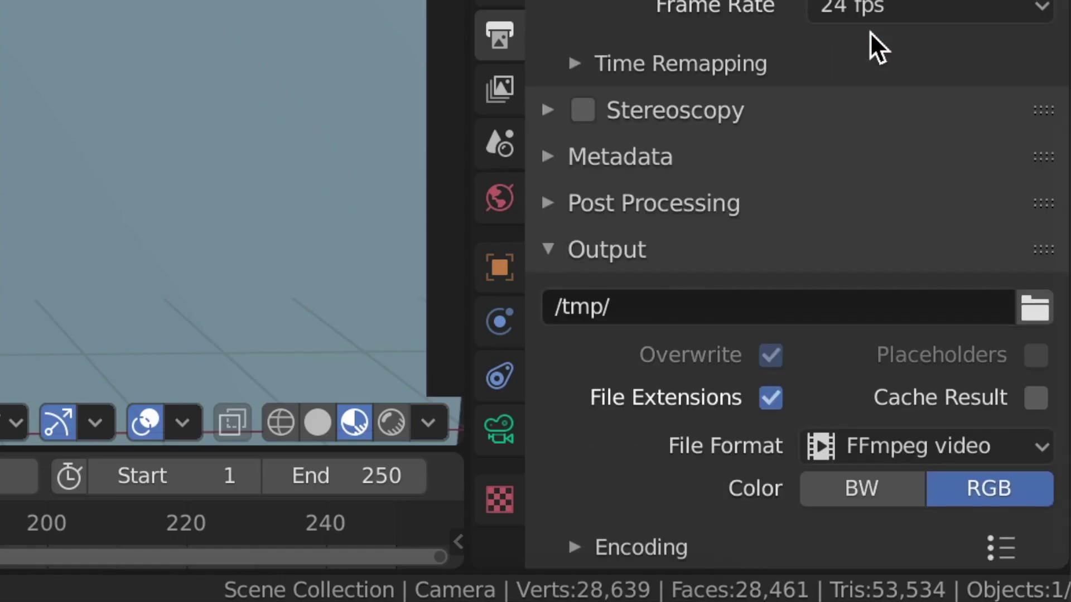
{"action": "left_click", "coordinate": [918, 444]}
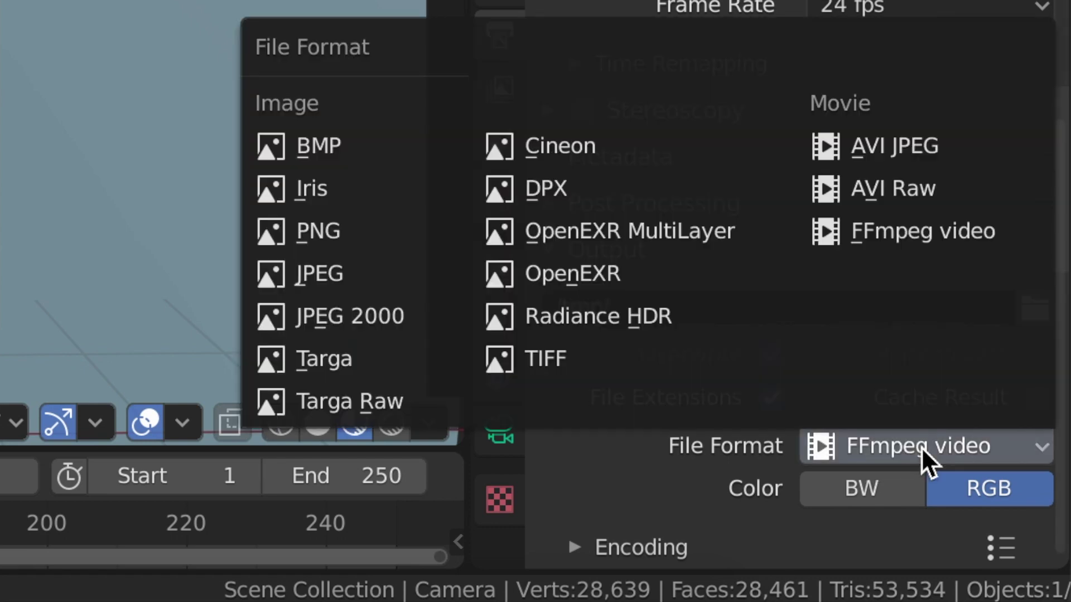
{"action": "left_click", "coordinate": [313, 232]}
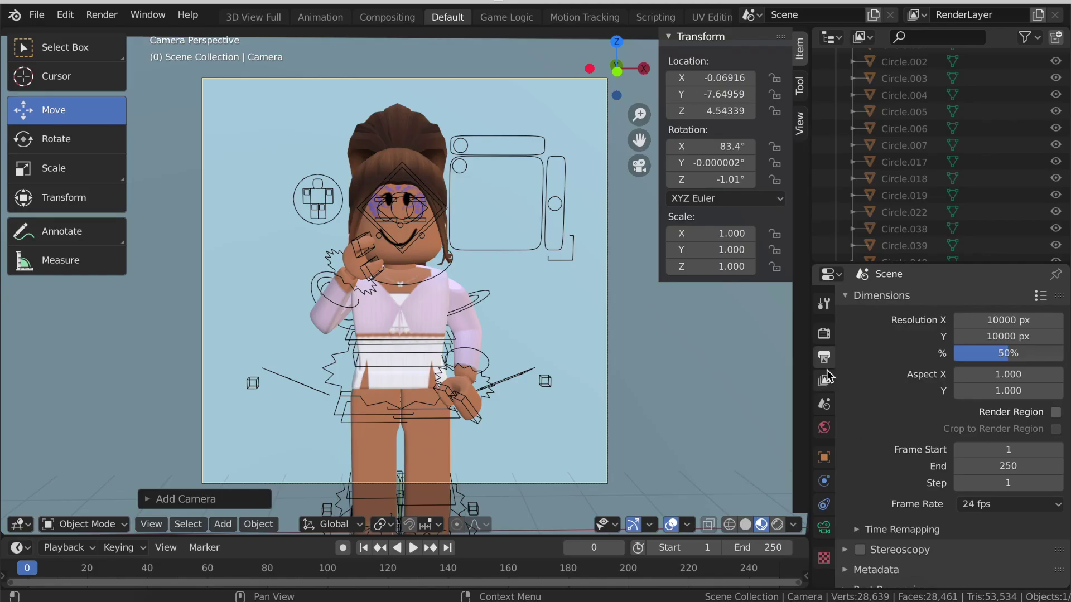
{"action": "left_click", "coordinate": [825, 333]}
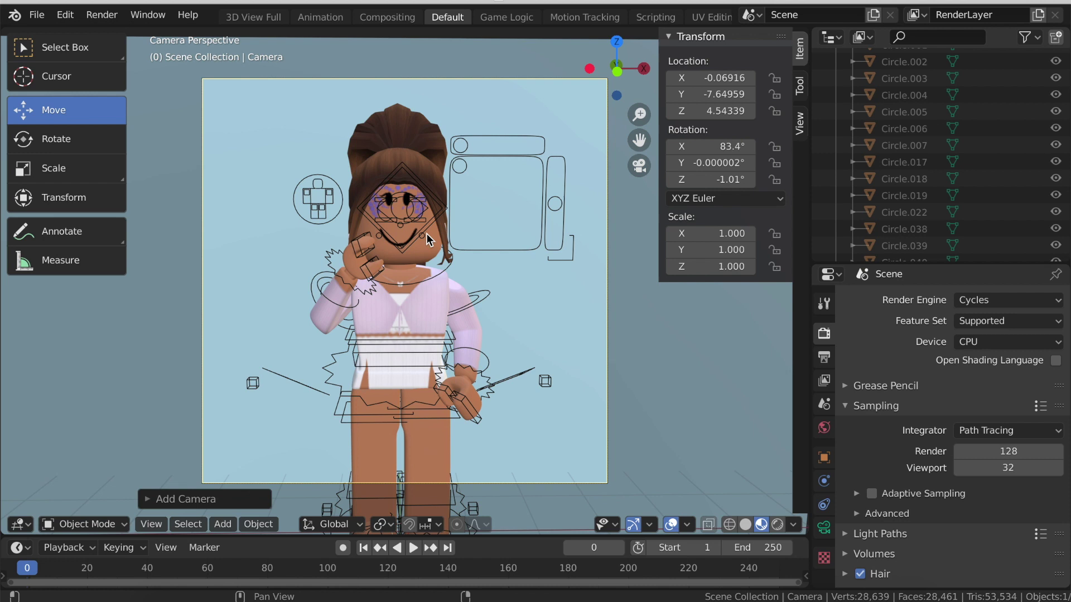
- Enable Ambient Occlusion in World Properties and preview the scene in Rendered shading
{"action": "left_click", "coordinate": [409, 165]}
{"action": "left_click", "coordinate": [824, 357]}
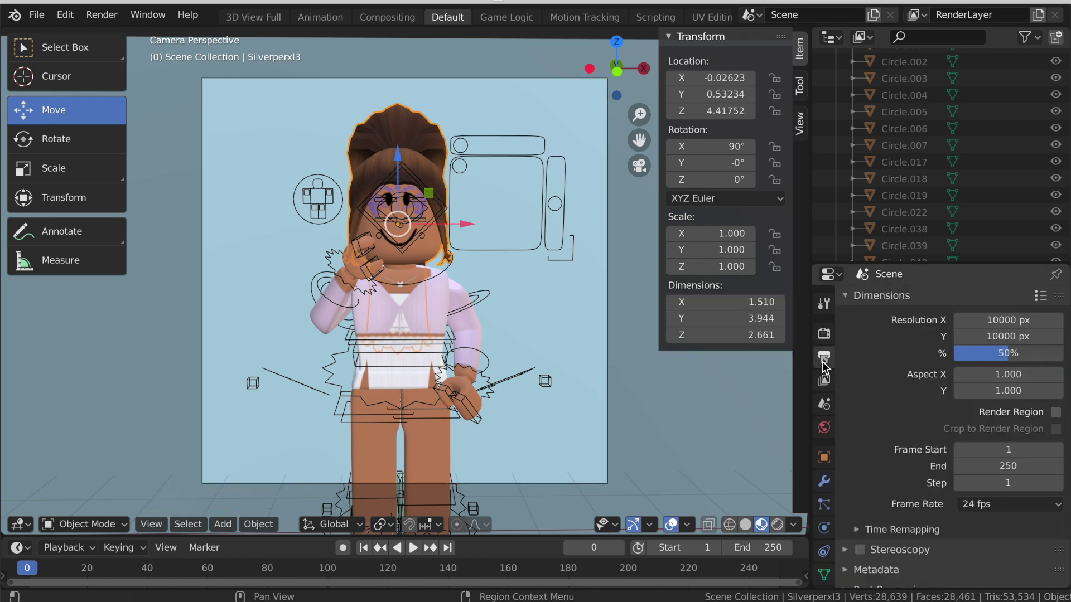
{"action": "left_click", "coordinate": [824, 430]}
{"action": "left_click", "coordinate": [859, 417]}
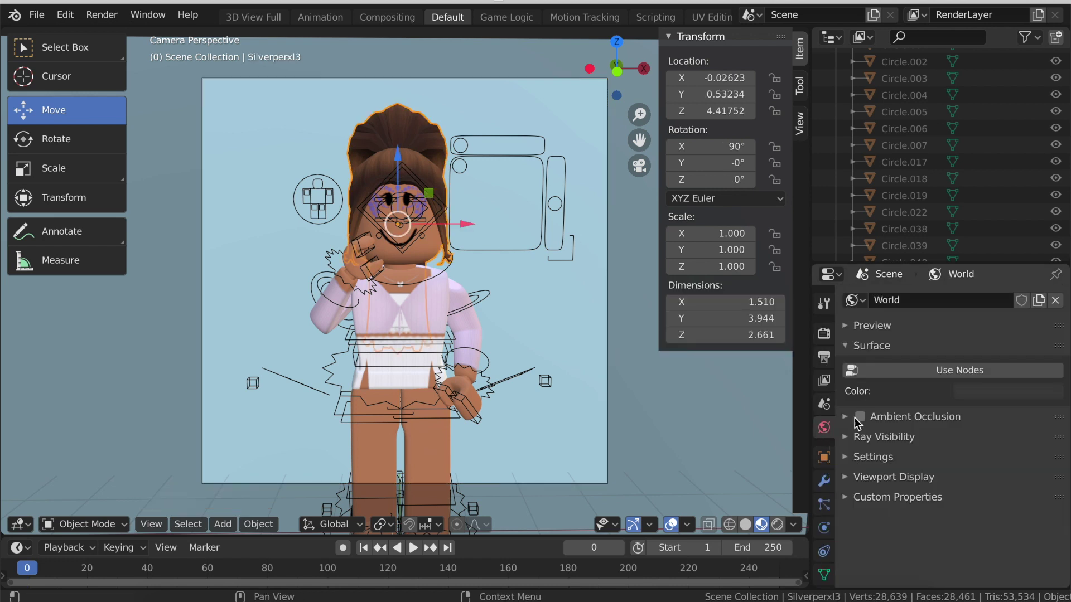
{"action": "left_click", "coordinate": [778, 525]}
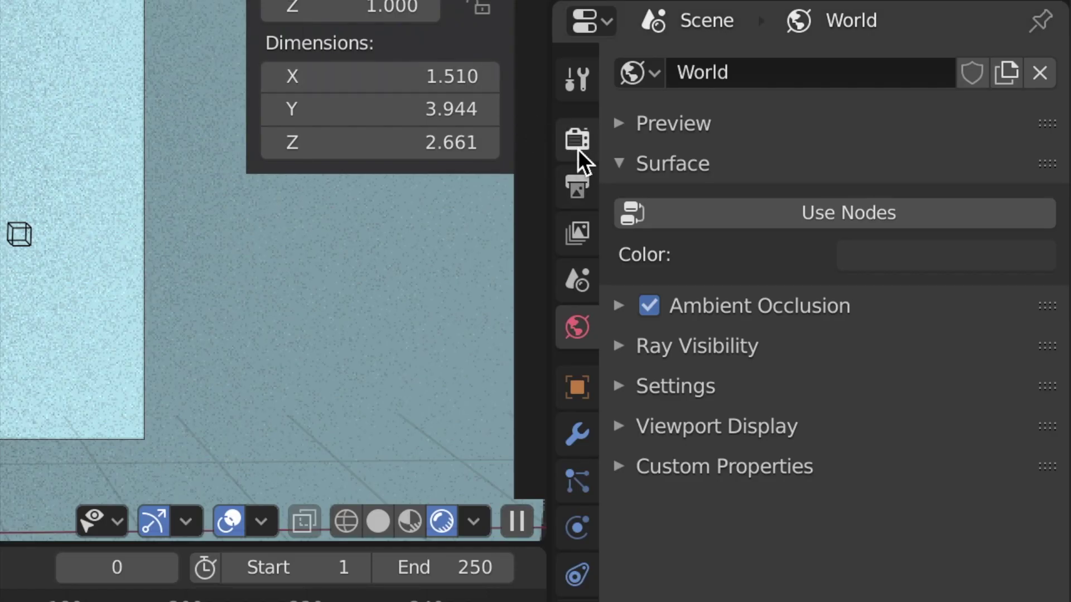
- Set Light Paths maximum Transparency bounces to 0 and render the image
{"action": "left_click", "coordinate": [578, 146]}
{"action": "scroll", "coordinate": [688, 115], "scroll_direction": "up", "scroll_amount": 6}
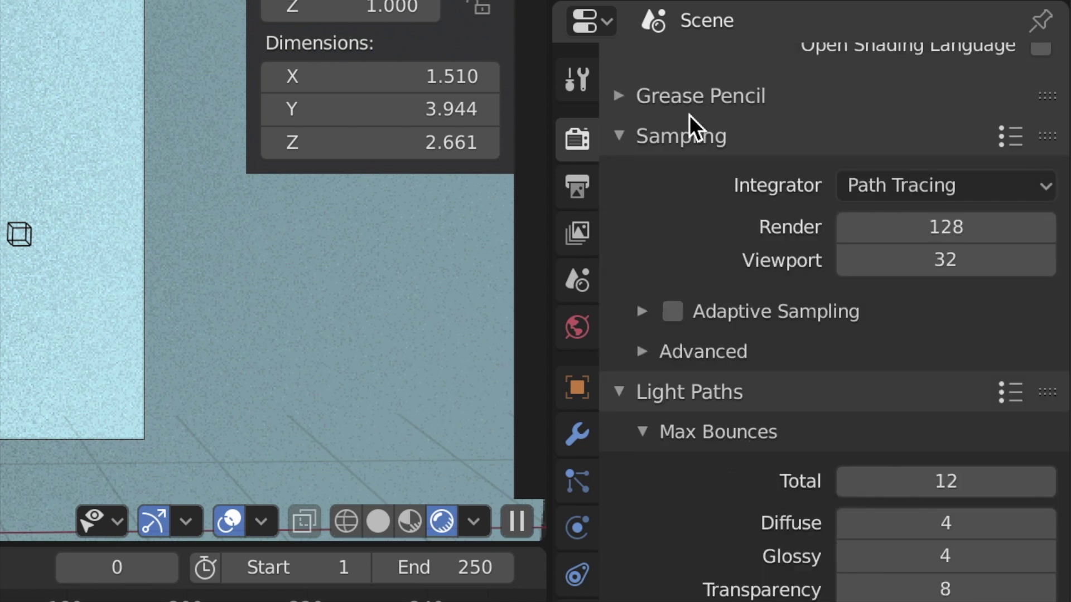
{"action": "scroll", "coordinate": [688, 115], "scroll_direction": "down", "scroll_amount": 10}
{"action": "scroll", "coordinate": [660, 167], "scroll_direction": "up", "scroll_amount": 4}
{"action": "scroll", "coordinate": [661, 168], "scroll_direction": "up", "scroll_amount": 1}
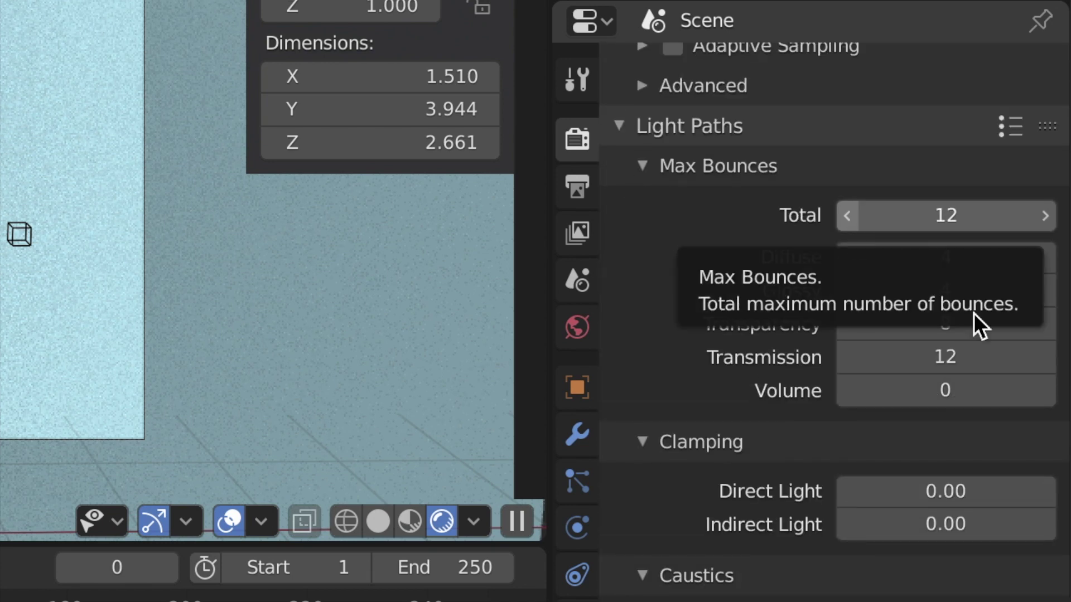
{"action": "left_click", "coordinate": [882, 318]}
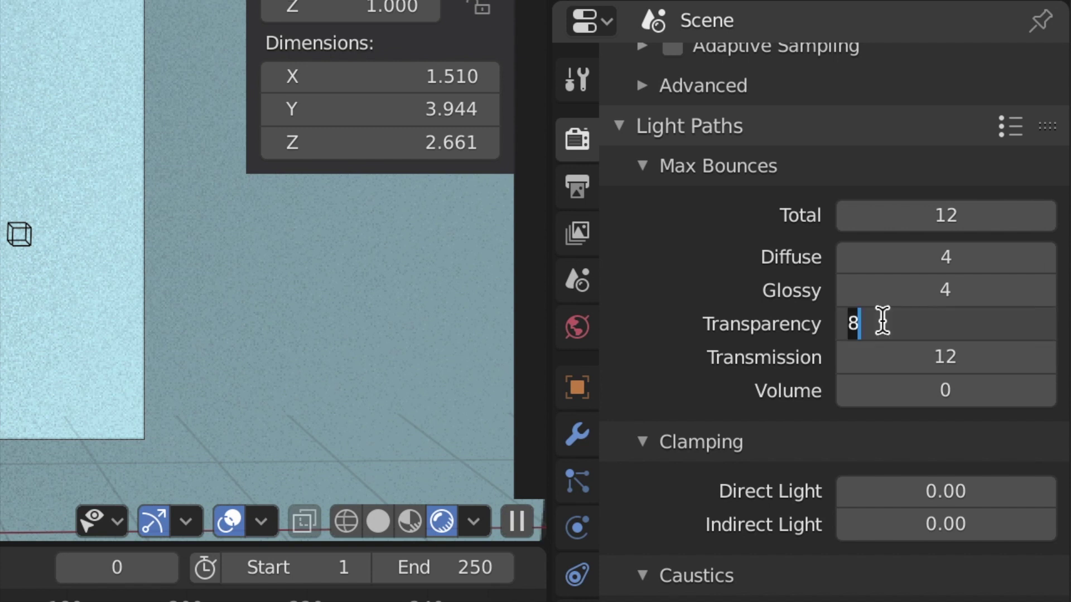
{"action": "type", "text": "0"}
{"action": "key", "text": "Return"}
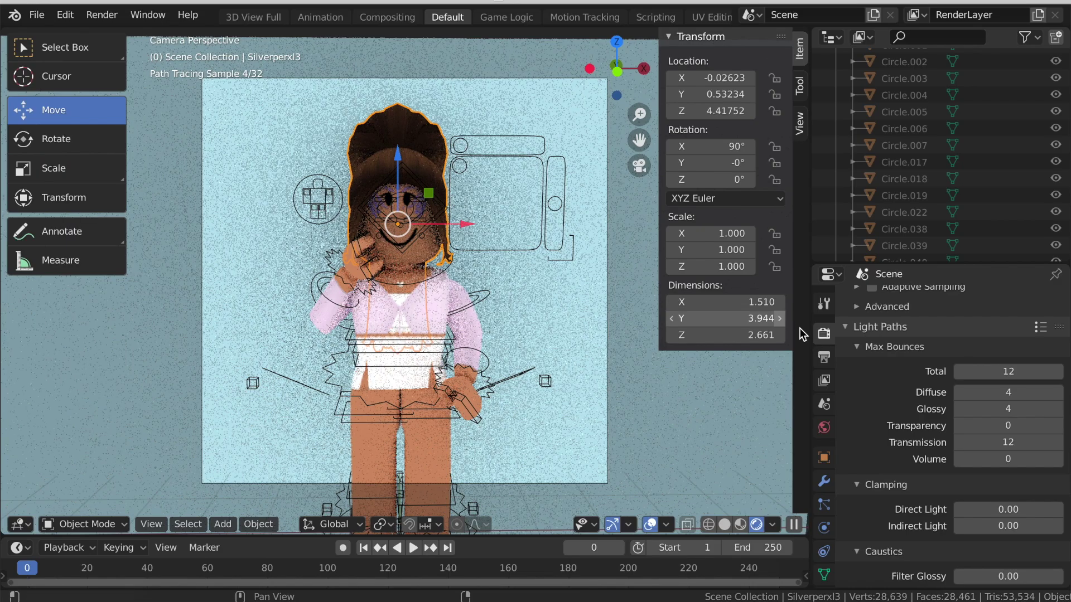
{"action": "scroll", "coordinate": [955, 489], "scroll_direction": "down", "scroll_amount": 1}
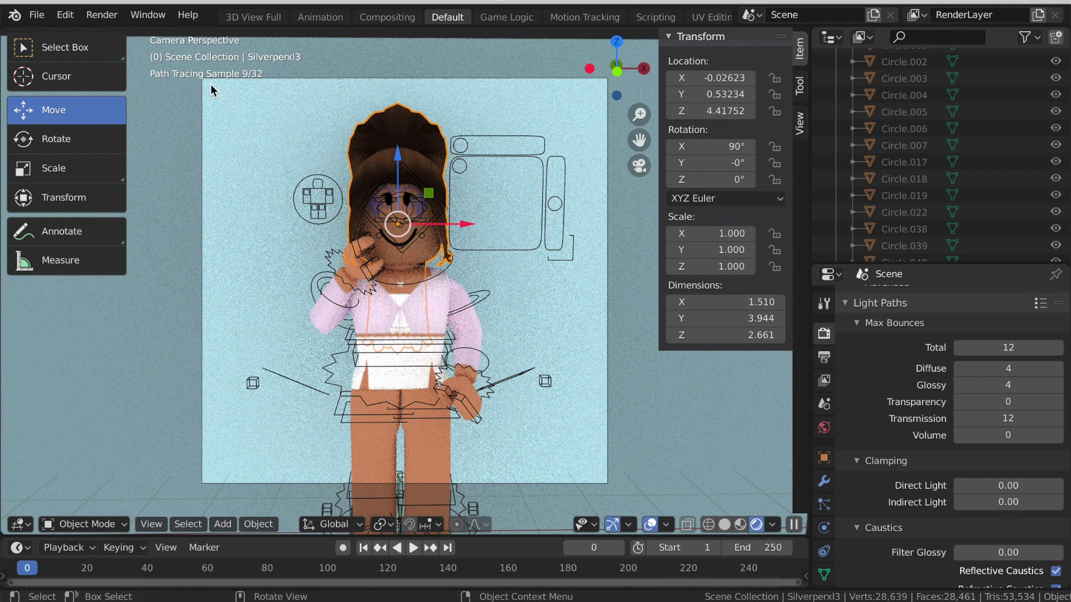
{"action": "left_click", "coordinate": [101, 15]}
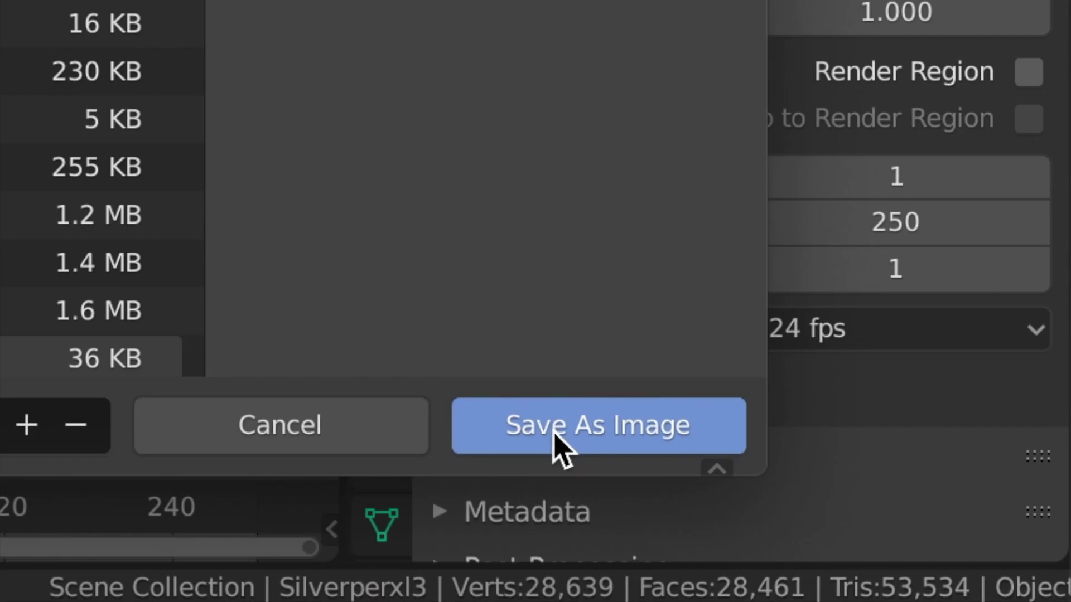
- Save the finished render as tutorialgfxvideo.png on the Desktop
{"action": "left_click", "coordinate": [556, 441]}
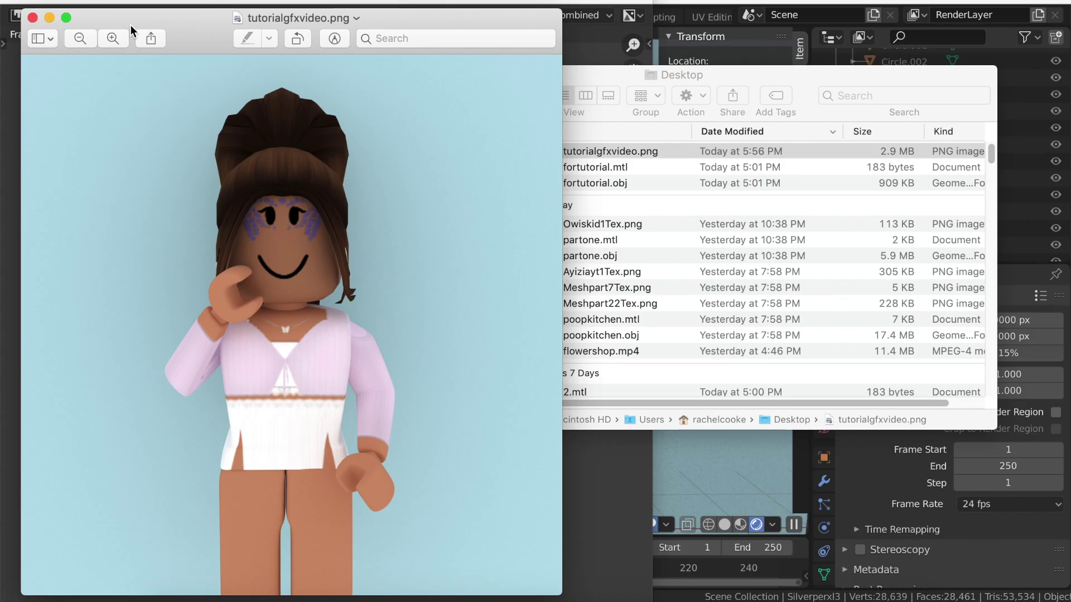